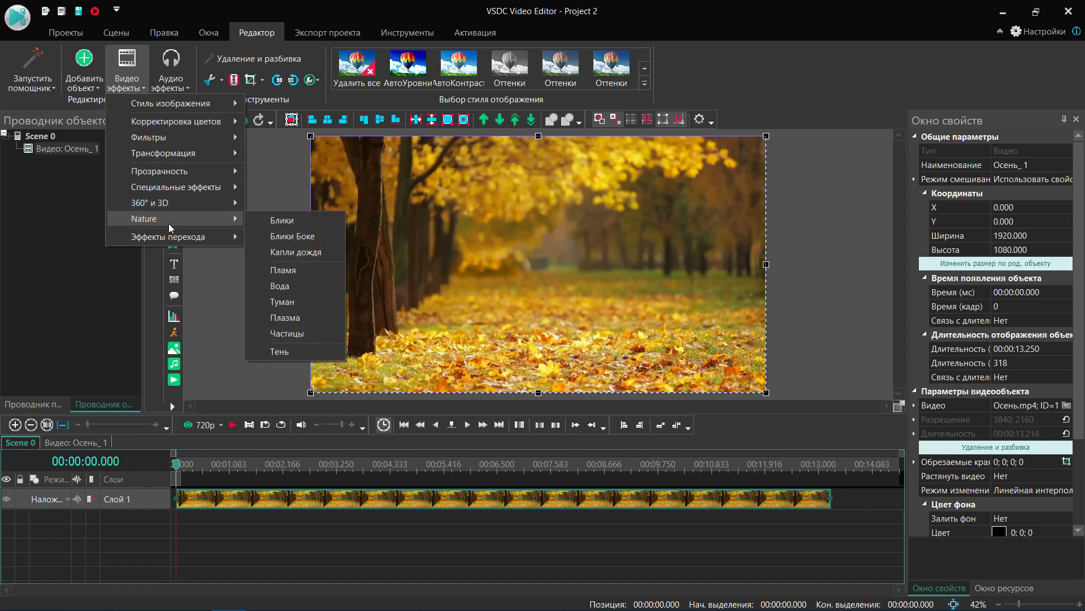
# Step: Add the Nature effect Частицы (Particles) to the Осень video, positioned over the parent's full duration
pyautogui.click(286, 334)
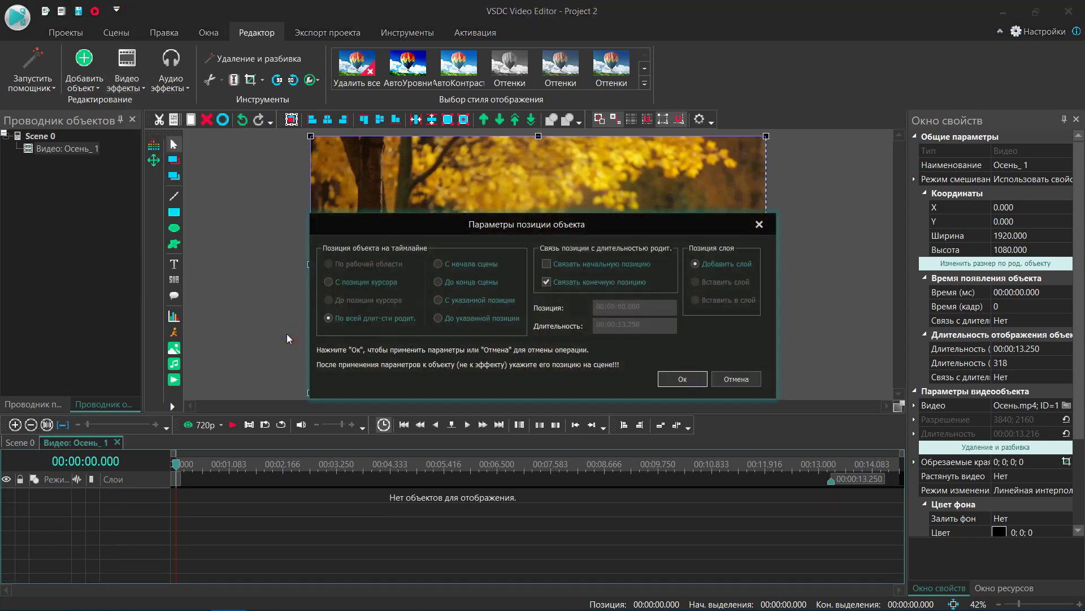
pyautogui.click(328, 319)
pyautogui.click(685, 379)
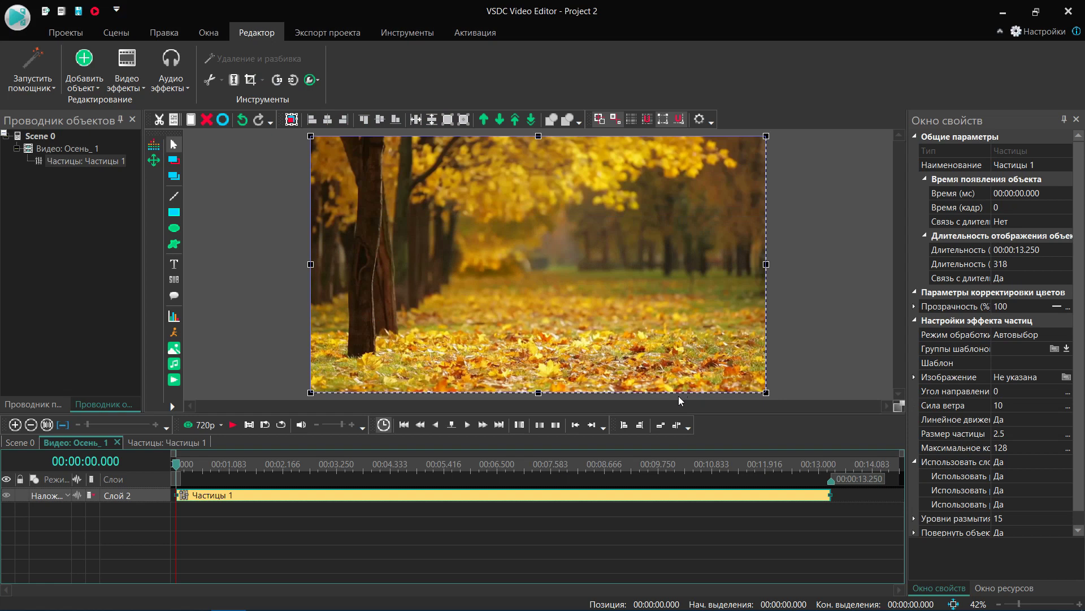
pyautogui.click(678, 401)
# Step: Open the online particle templates page from the template groups setting and save the Seasons collection file times-of-season.vproj
pyautogui.click(1067, 351)
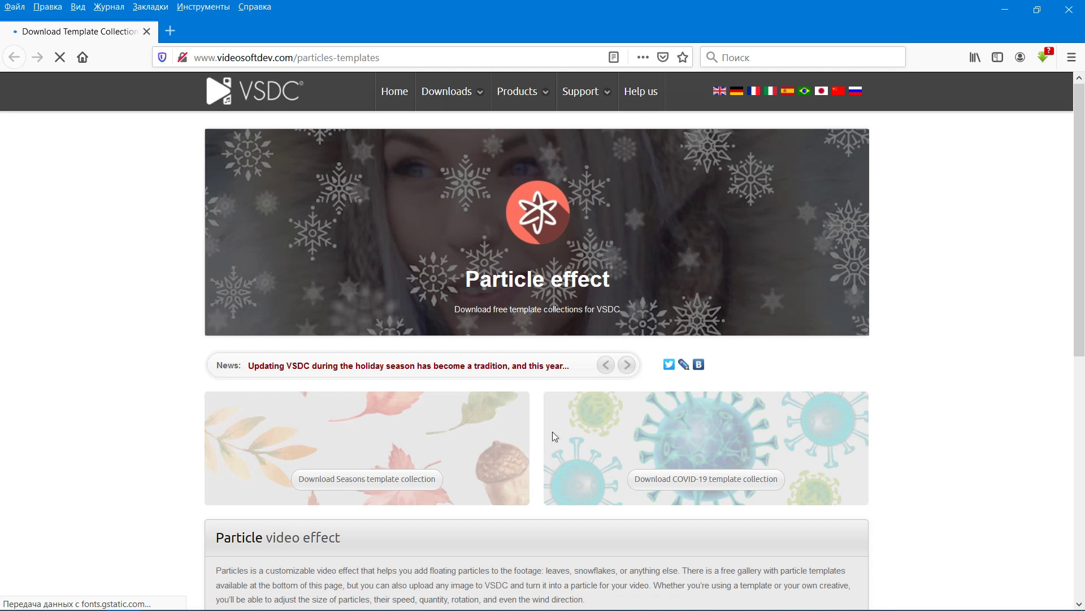
pyautogui.click(354, 487)
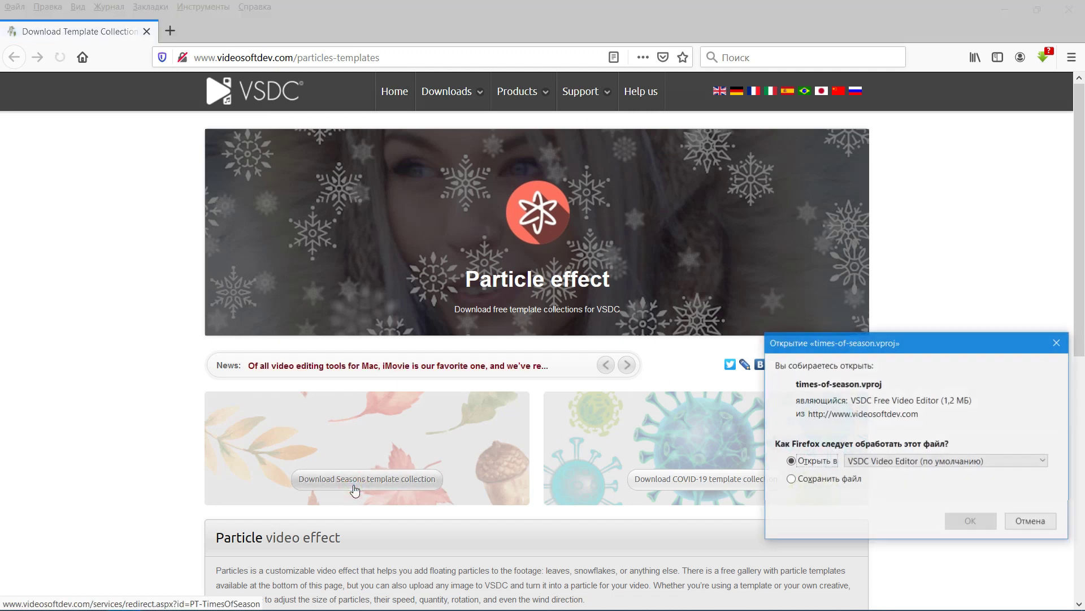
pyautogui.click(791, 479)
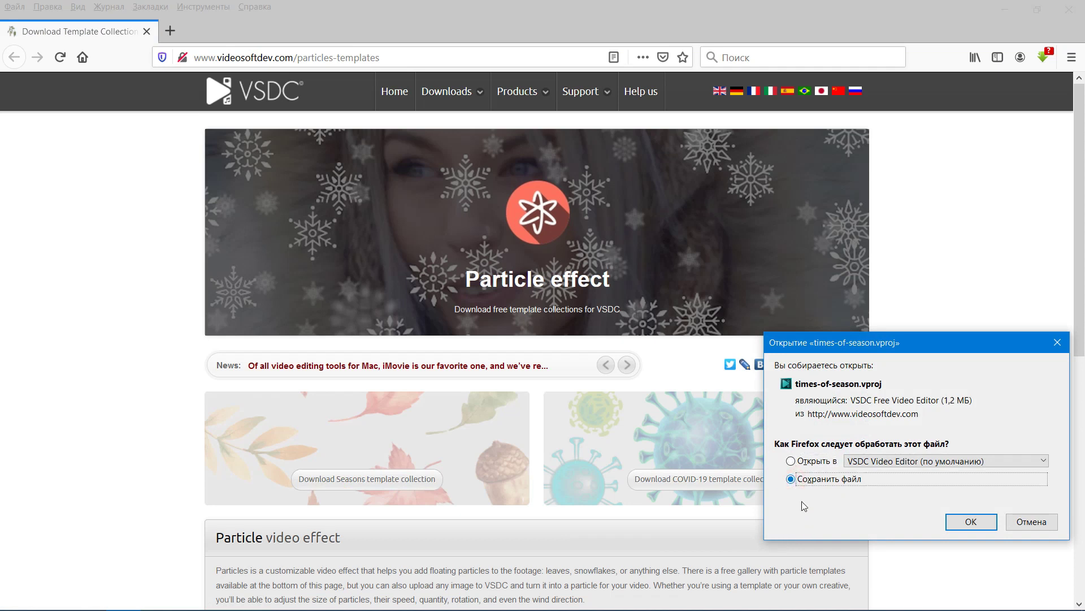
pyautogui.click(971, 521)
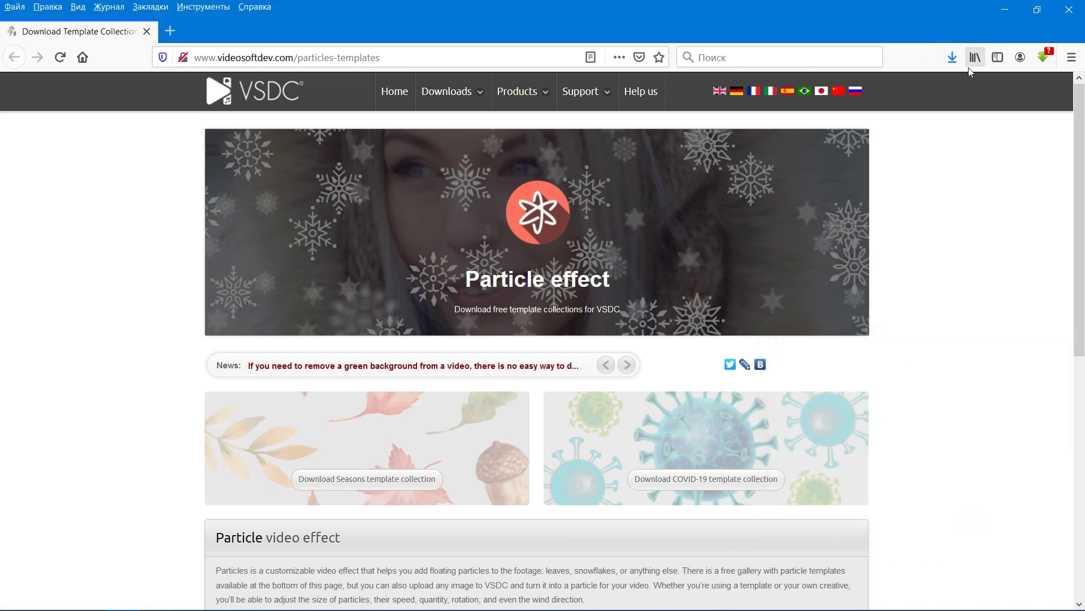
# Step: Move the downloaded times-of-season file from the Downloads folder to C:\Program Files\FlashIntegro
pyautogui.click(952, 57)
pyautogui.click(948, 97)
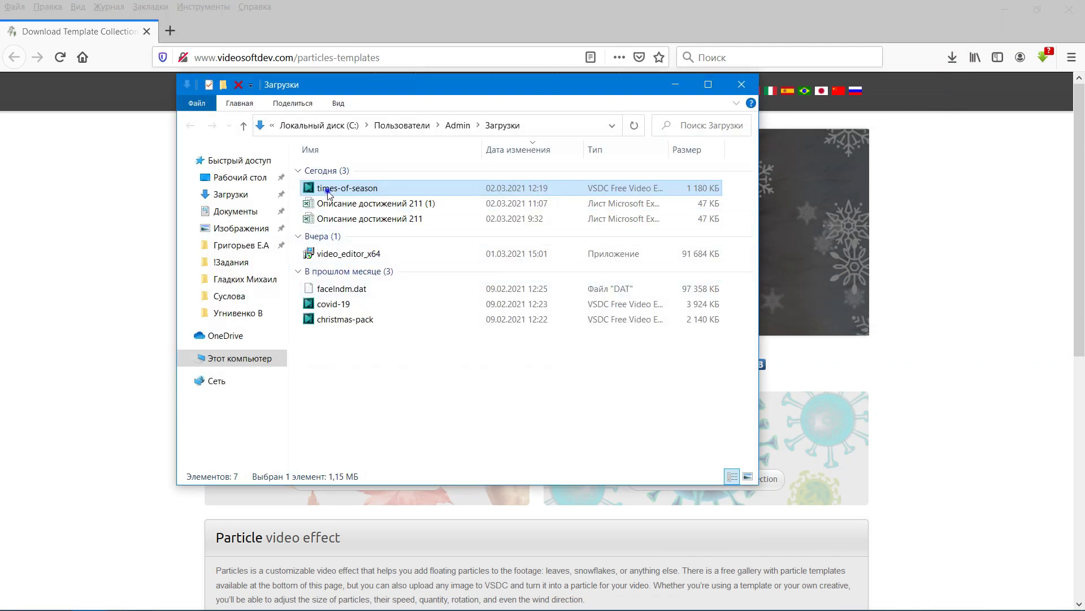
pyautogui.rightClick(328, 192)
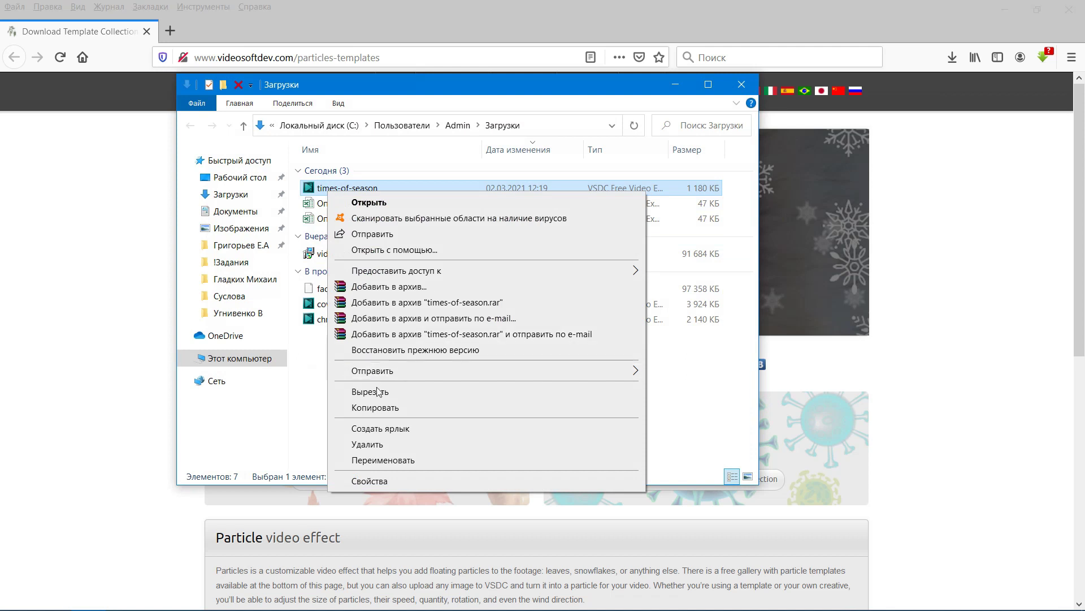
pyautogui.click(377, 392)
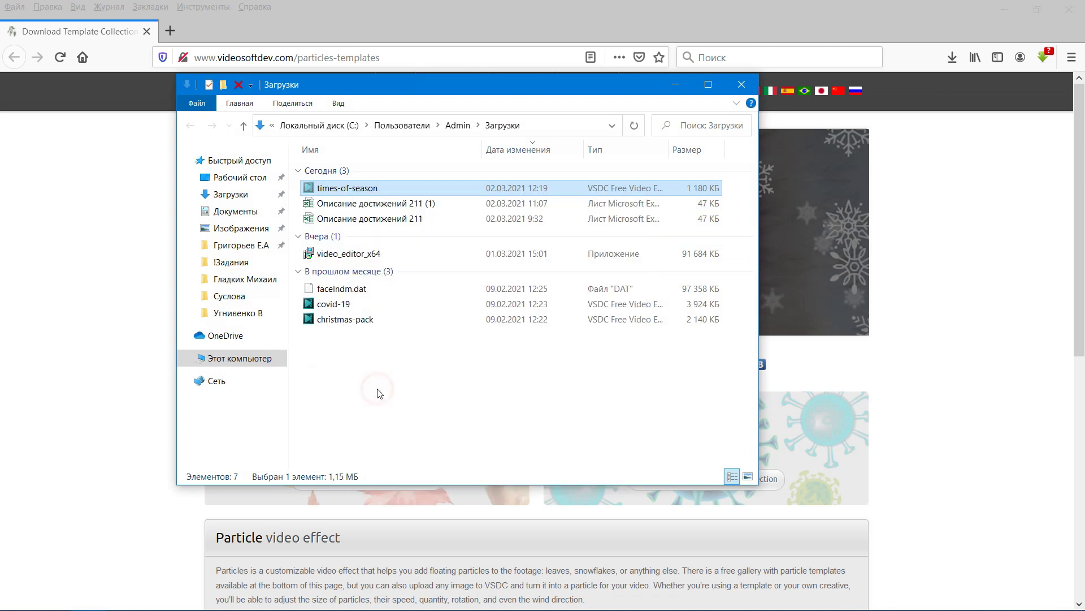
pyautogui.click(208, 358)
pyautogui.doubleClick(362, 360)
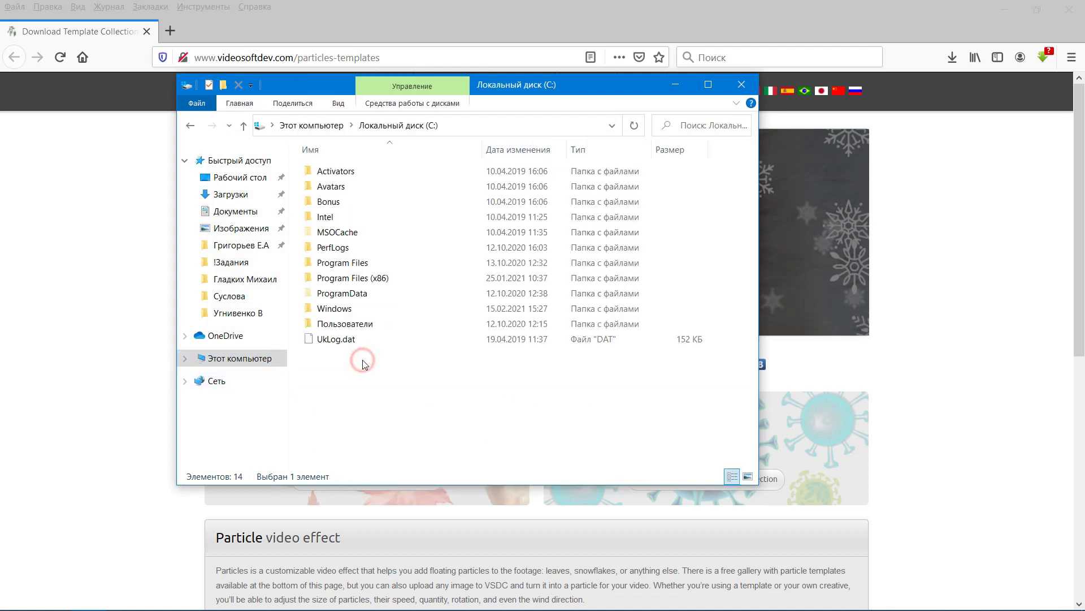
pyautogui.doubleClick(344, 263)
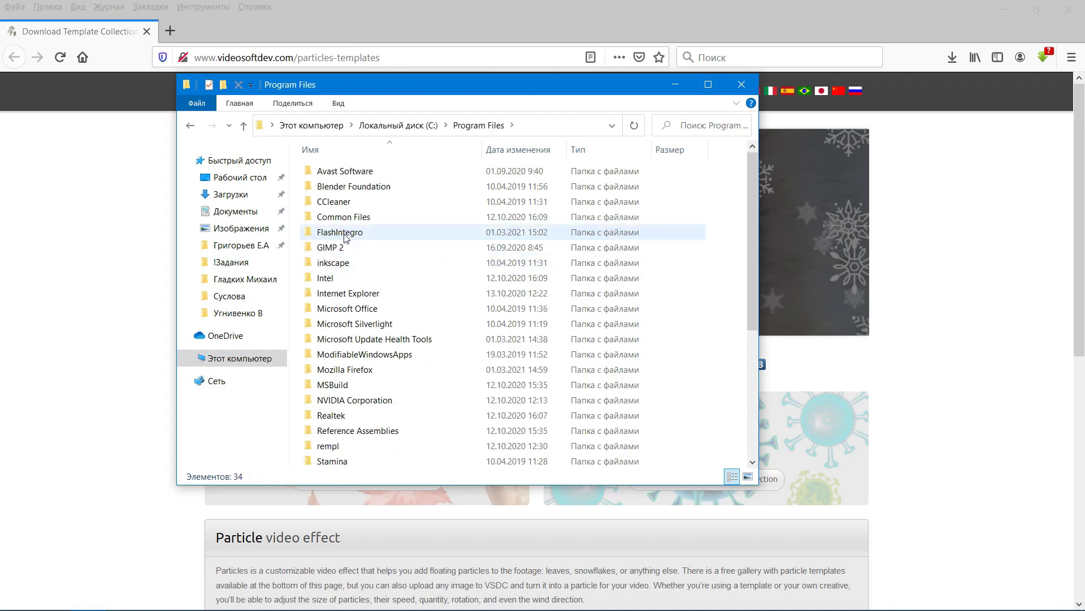
pyautogui.doubleClick(345, 234)
pyautogui.rightClick(373, 410)
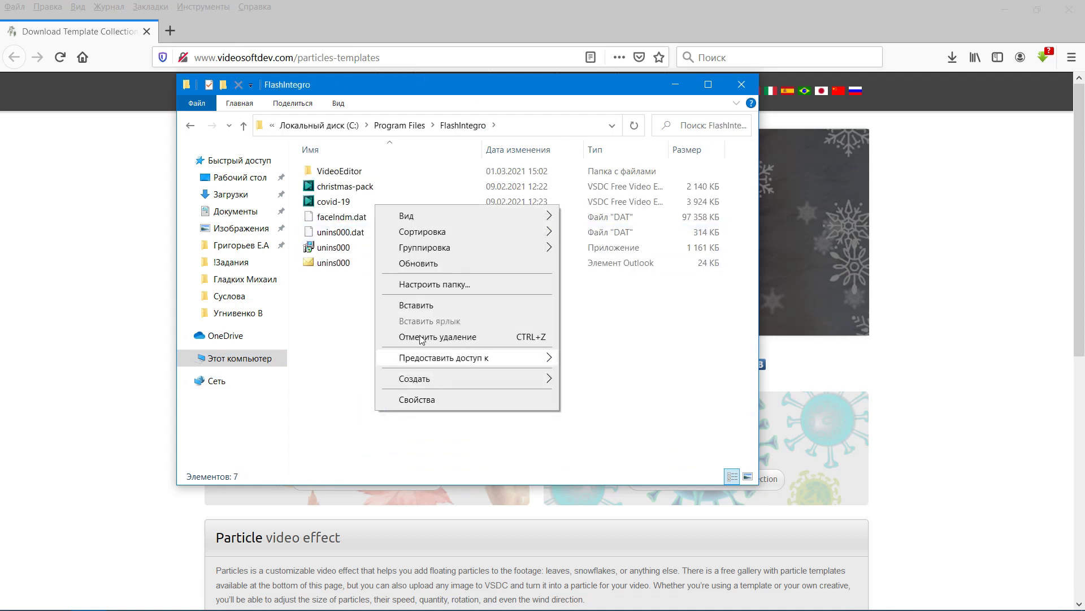
pyautogui.click(422, 305)
pyautogui.click(251, 262)
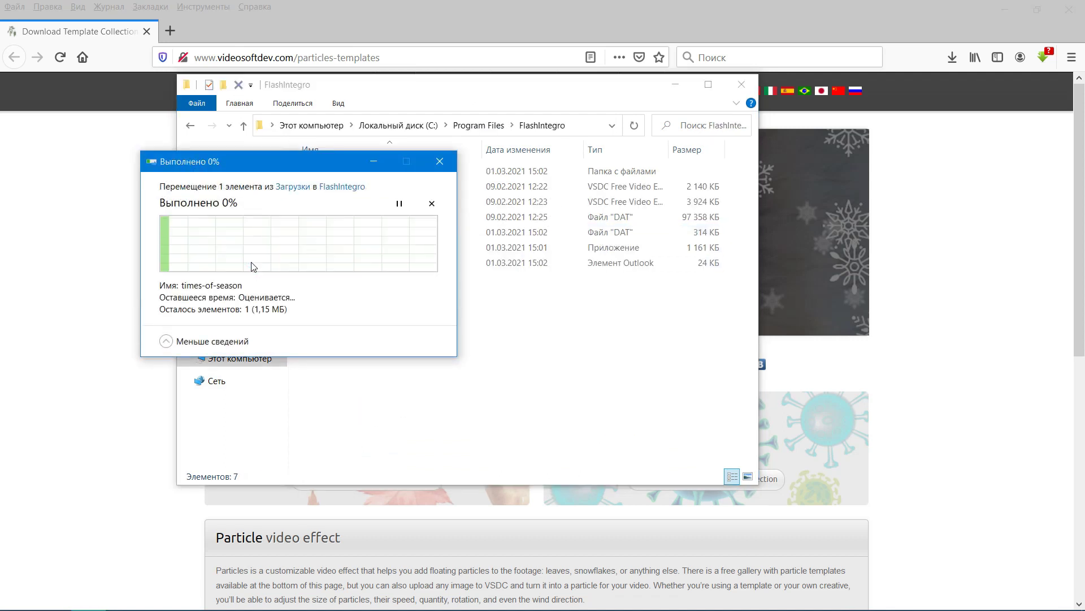
pyautogui.click(739, 86)
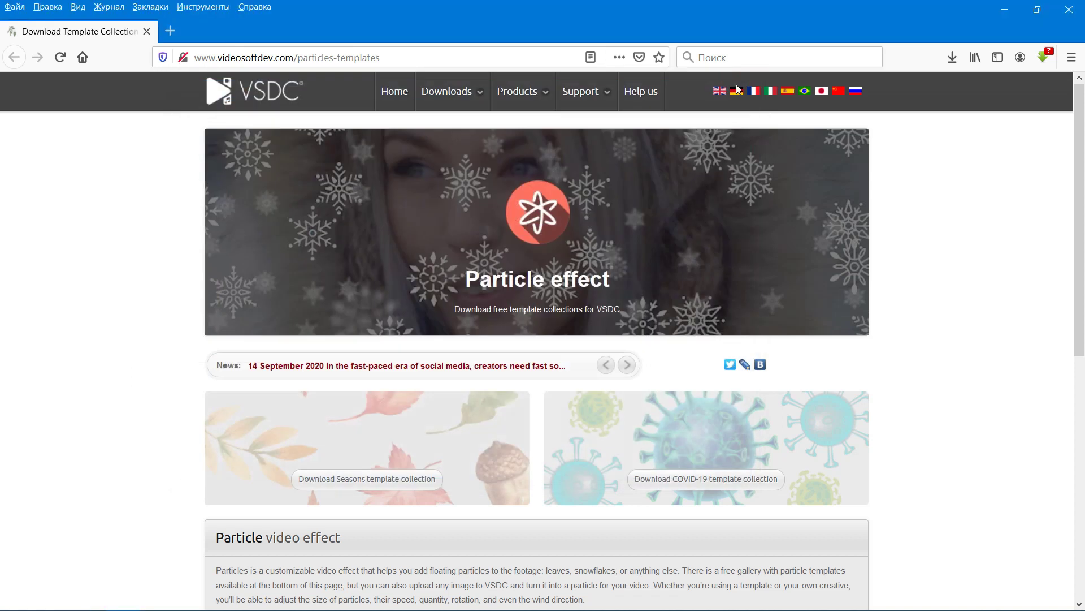
# Step: Return to VSDC Video Editor and load times-of-season from C:\Program Files\FlashIntegro as the particle effect's template group
pyautogui.click(1004, 10)
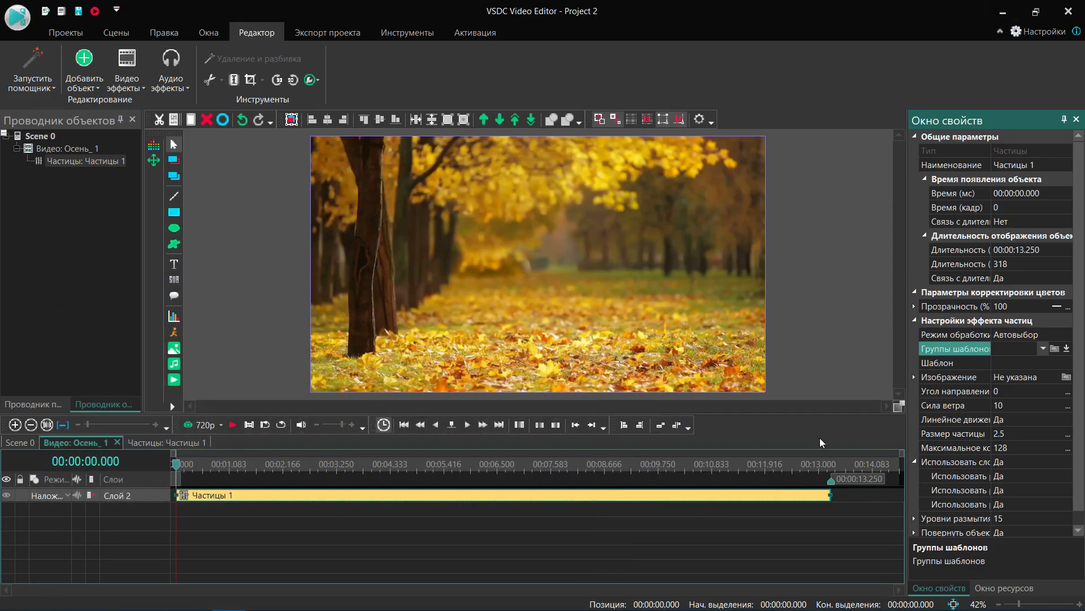
pyautogui.click(1053, 351)
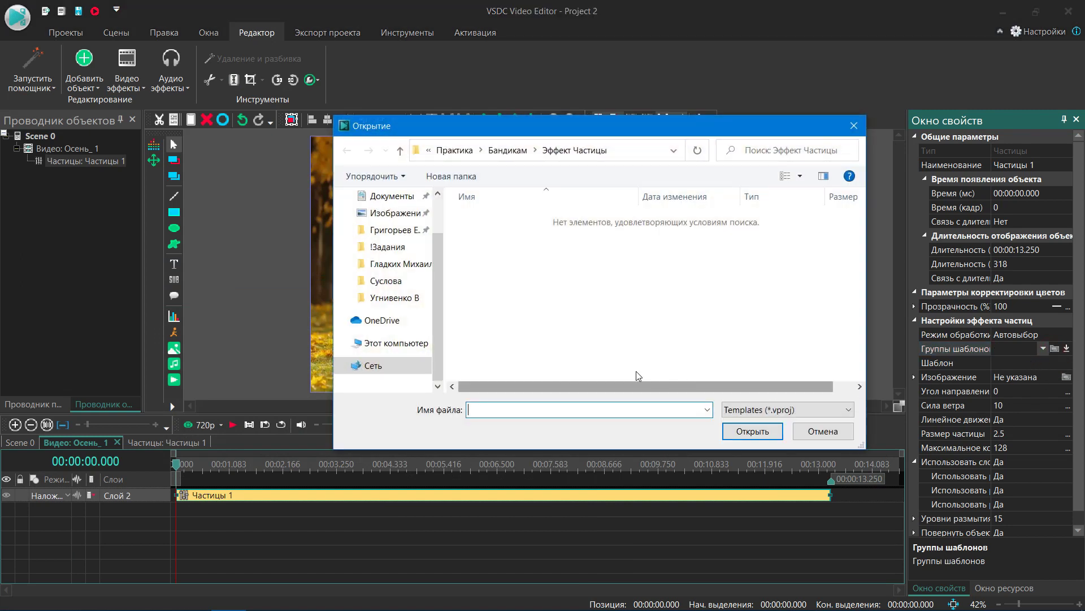
pyautogui.click(408, 343)
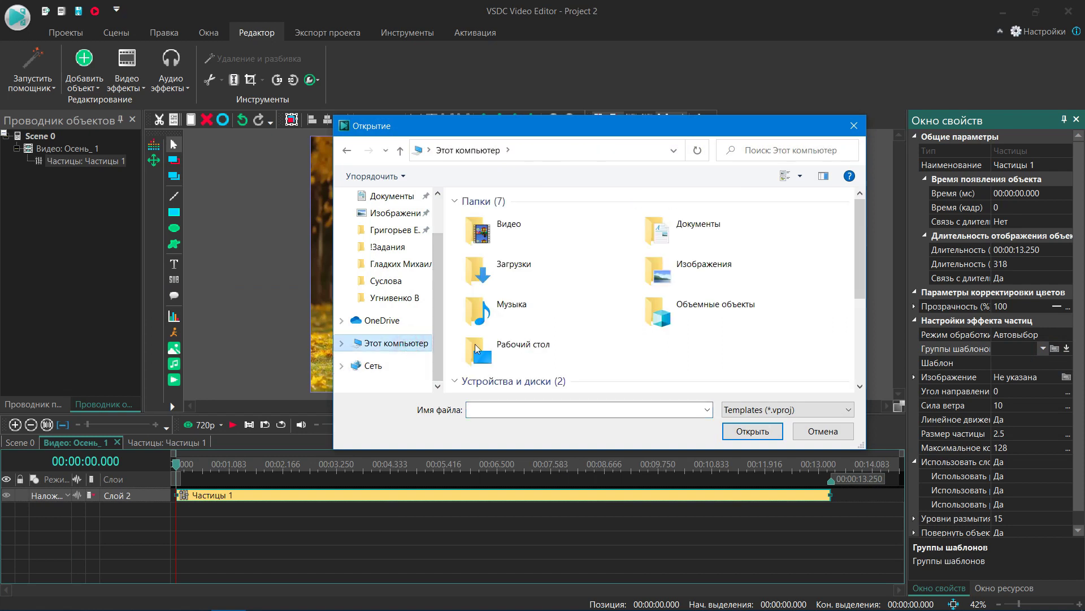
pyautogui.scroll(-3, 503, 346)
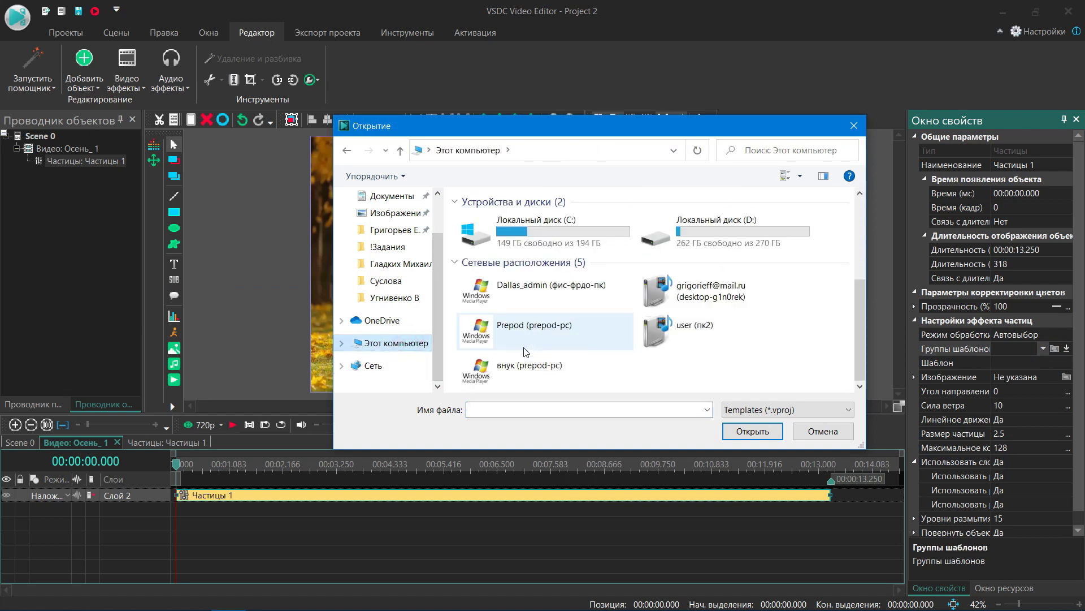
pyautogui.doubleClick(531, 229)
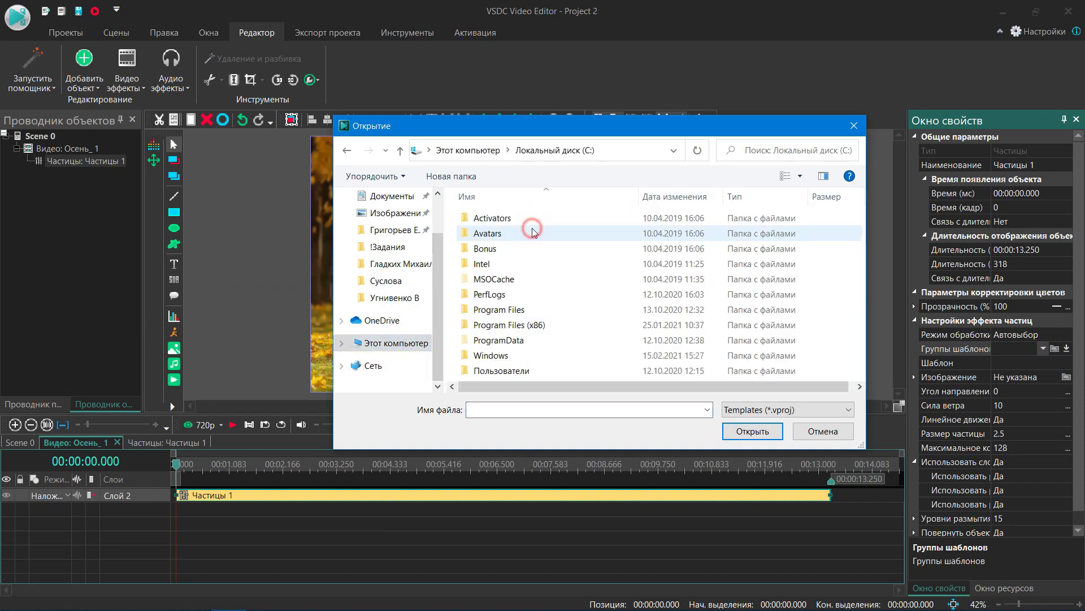
pyautogui.doubleClick(509, 310)
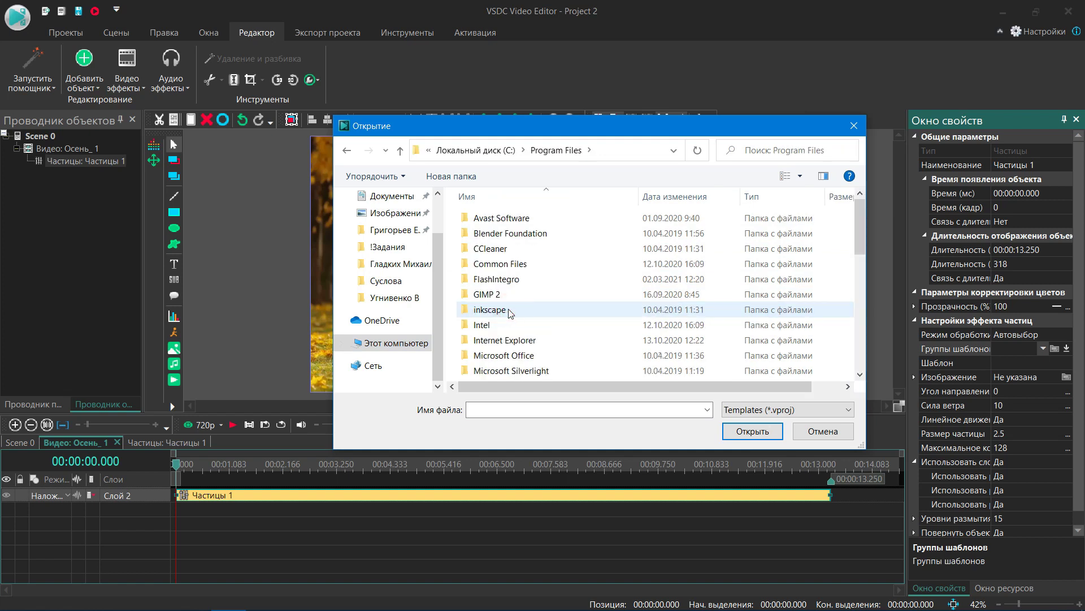
pyautogui.doubleClick(511, 280)
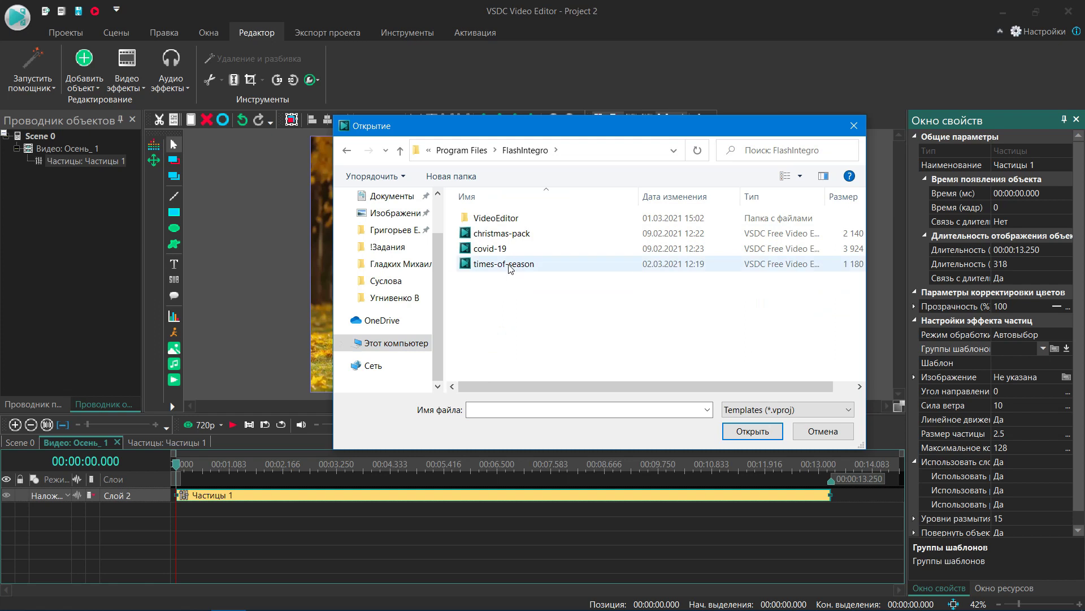
pyautogui.click(510, 266)
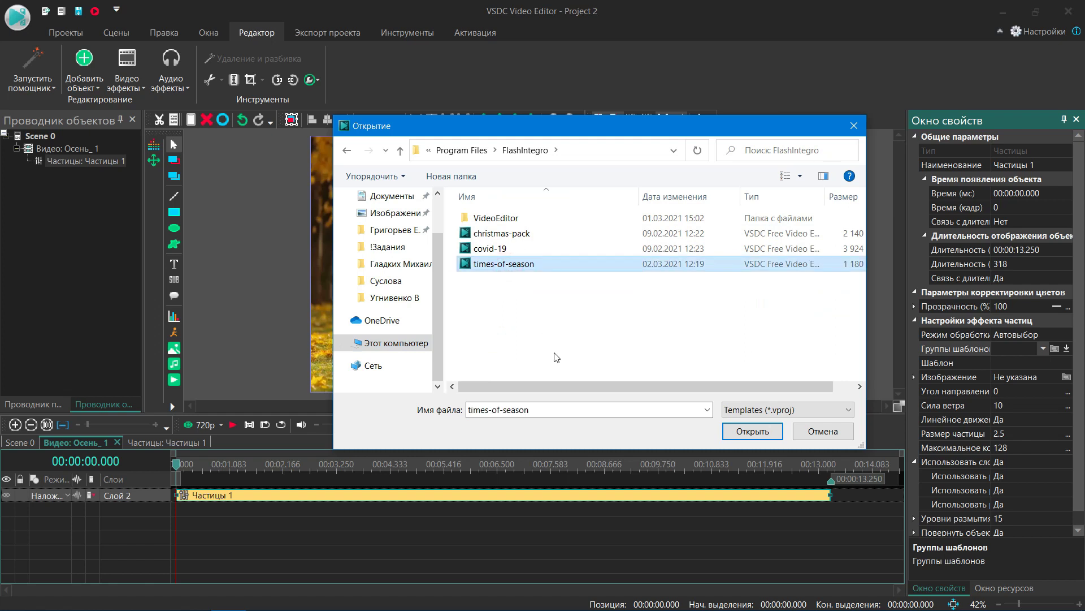
pyautogui.click(745, 432)
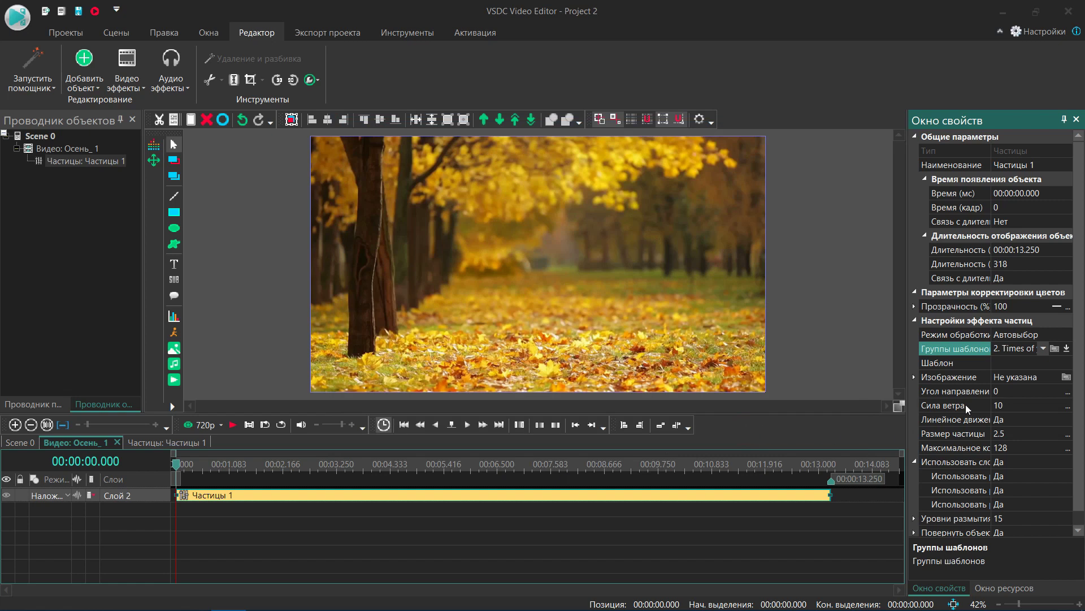
# Step: Set the particle effect's template to Summer and preview it
pyautogui.click(999, 362)
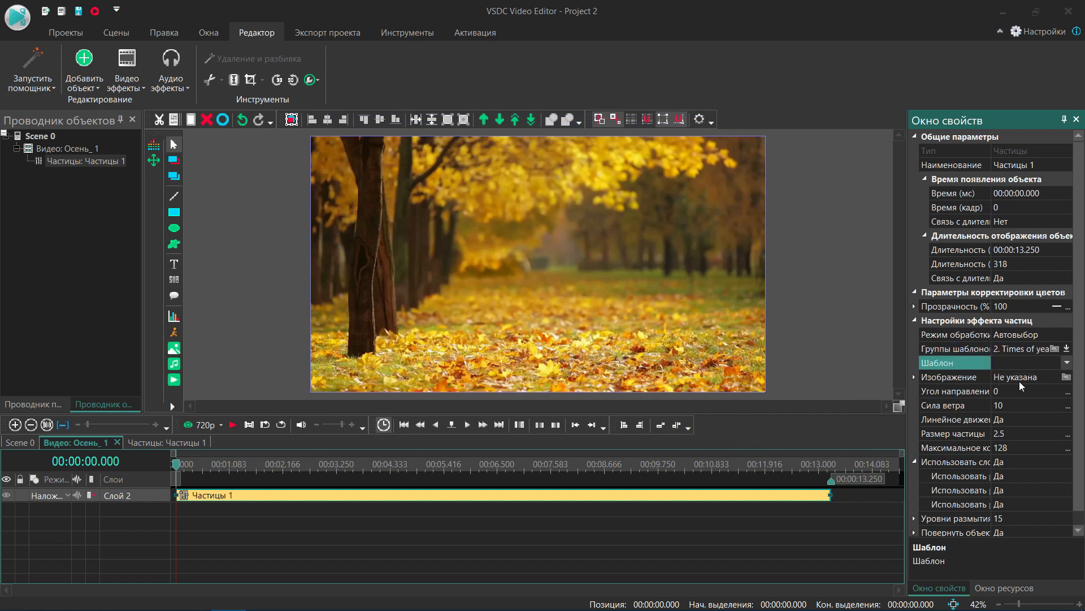
pyautogui.click(1067, 364)
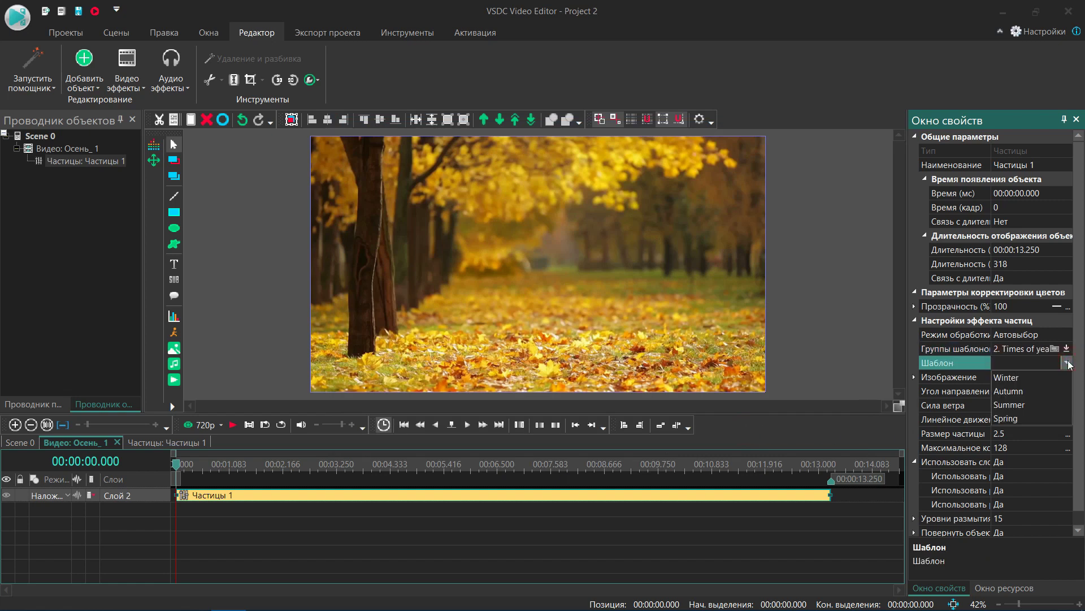
pyautogui.click(1024, 405)
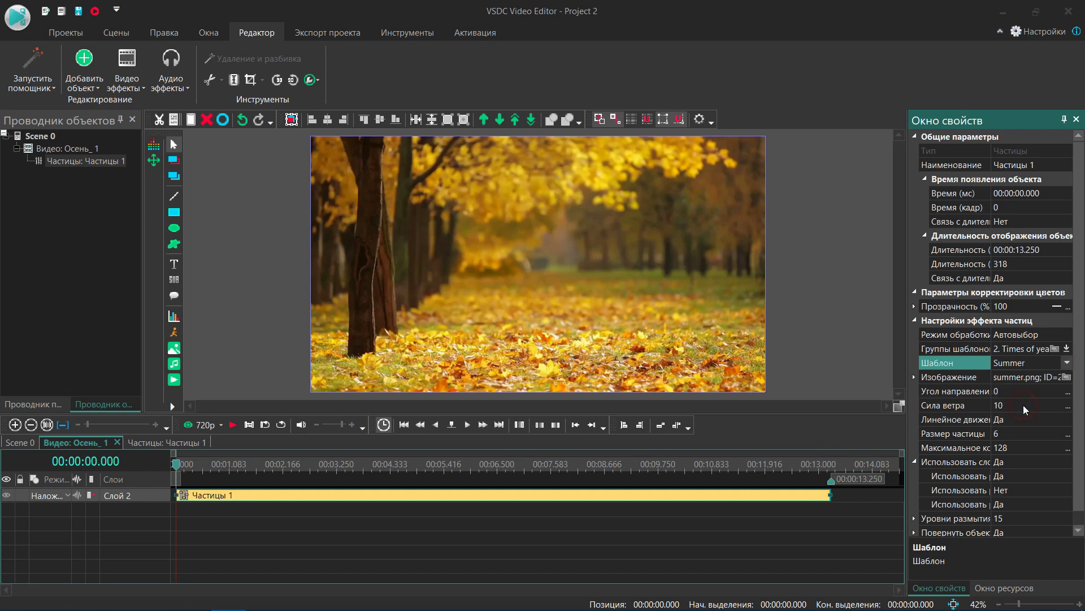
pyautogui.click(236, 424)
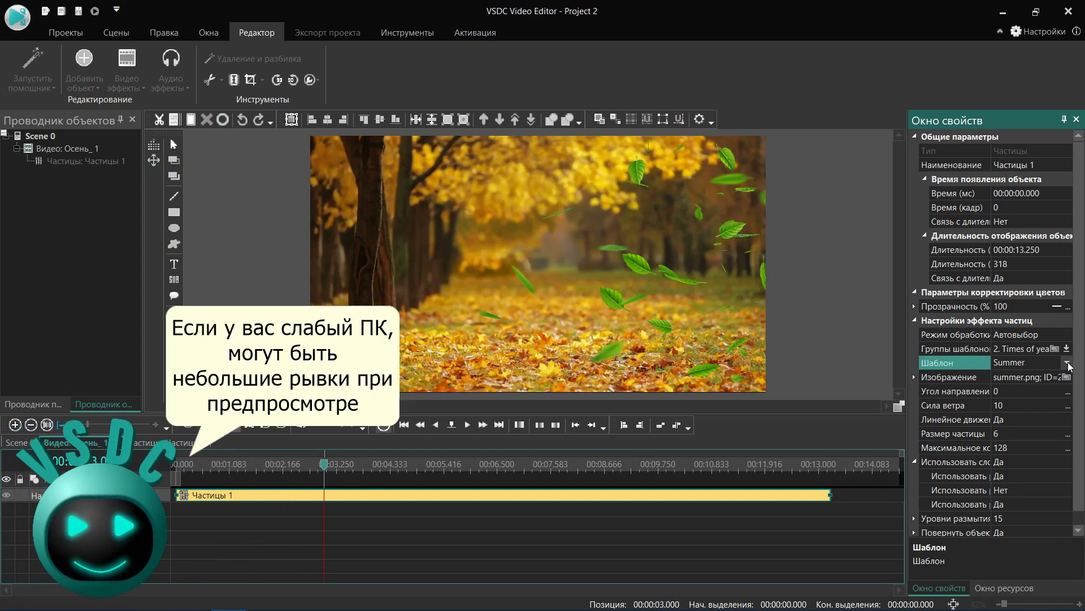
# Step: Switch the particle effect's template to Winter and preview it
pyautogui.click(1068, 363)
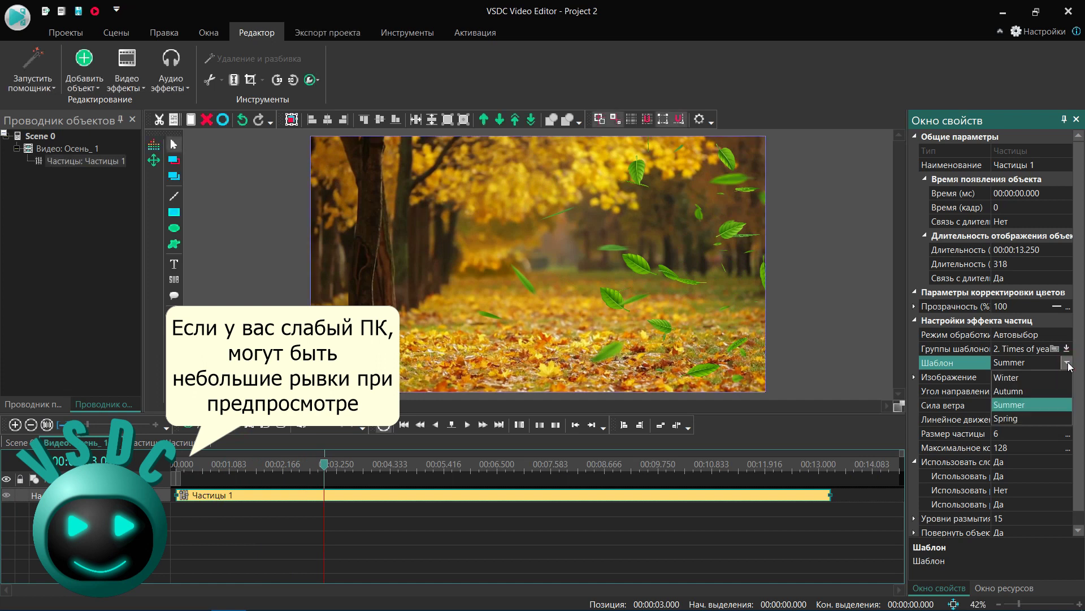
pyautogui.click(1005, 377)
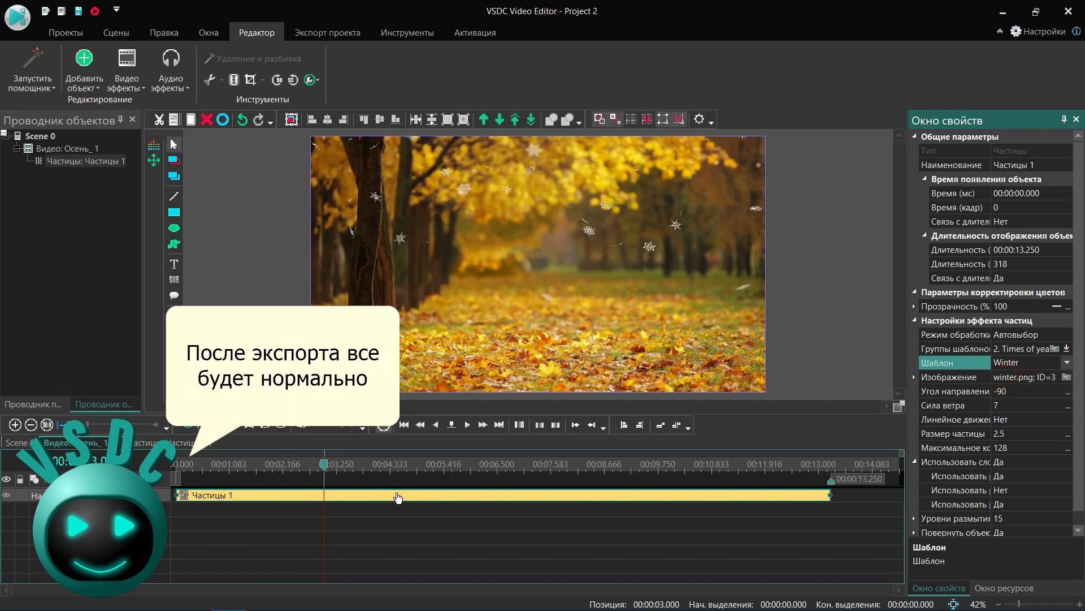
pyautogui.click(236, 432)
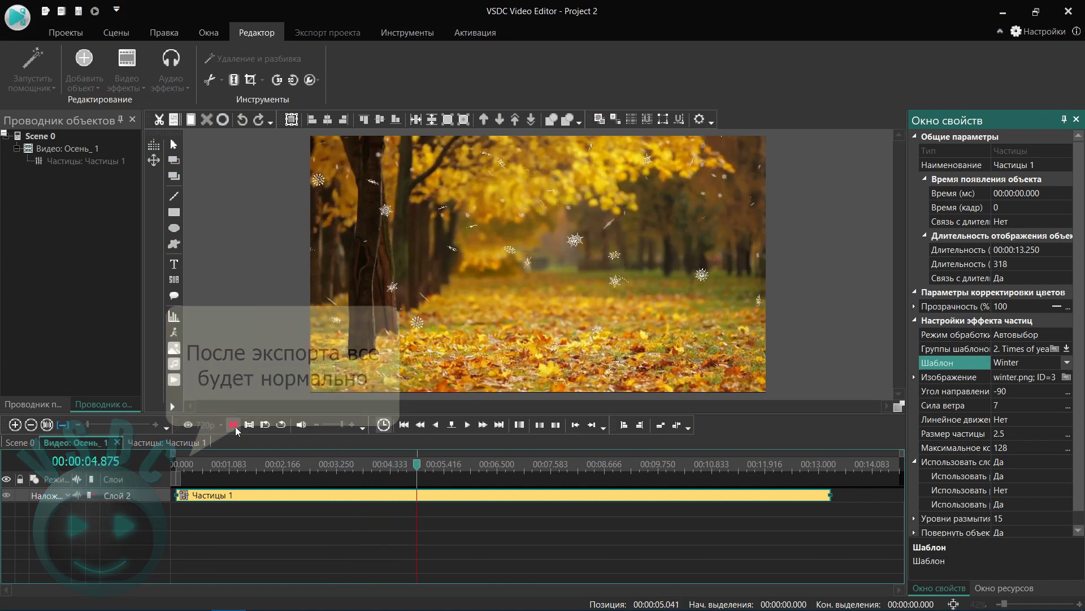
pyautogui.click(233, 425)
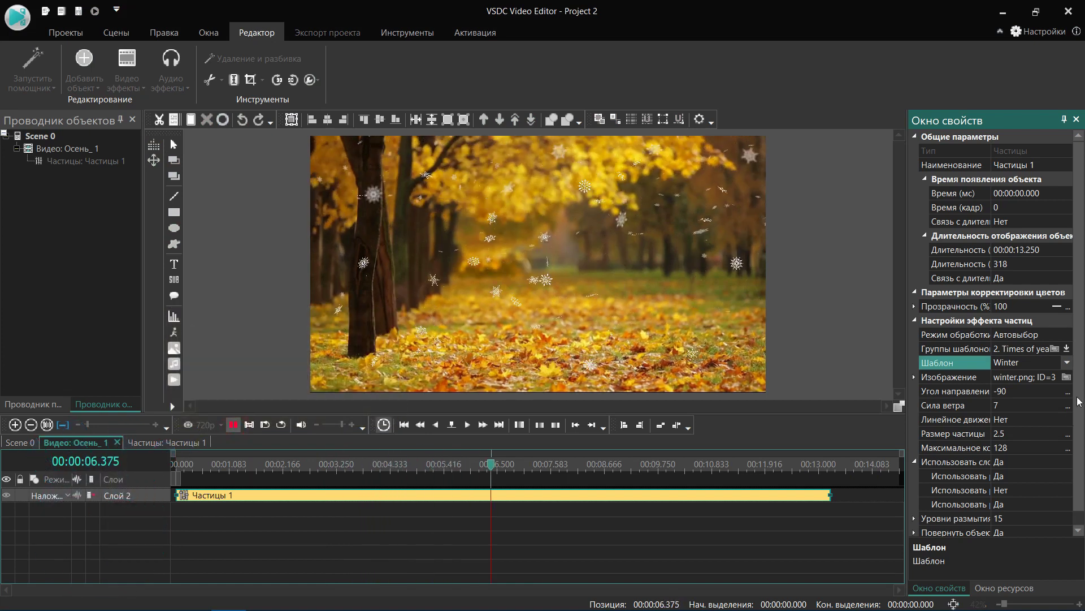
# Step: Set the particle effect's template to Autumn and preview it from the start of the timeline
pyautogui.click(1066, 363)
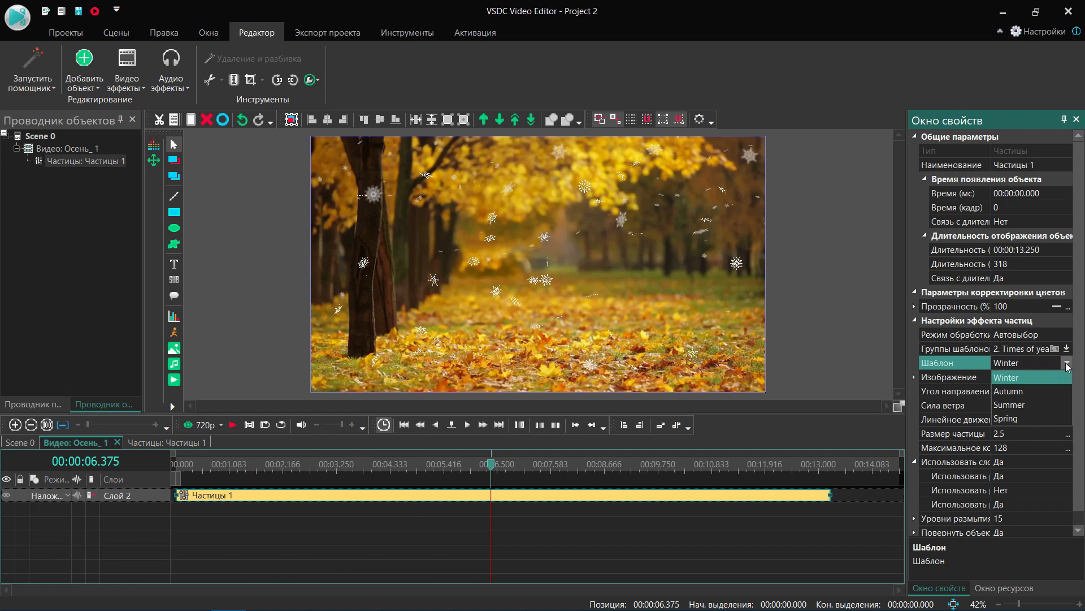
pyautogui.click(1020, 391)
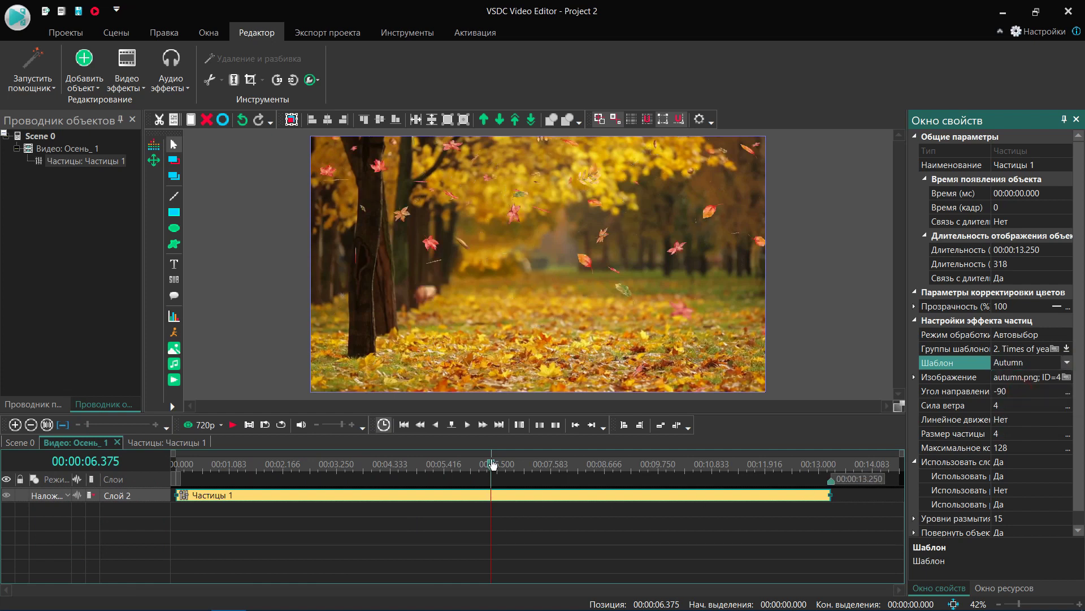
pyautogui.click(257, 464)
pyautogui.click(172, 480)
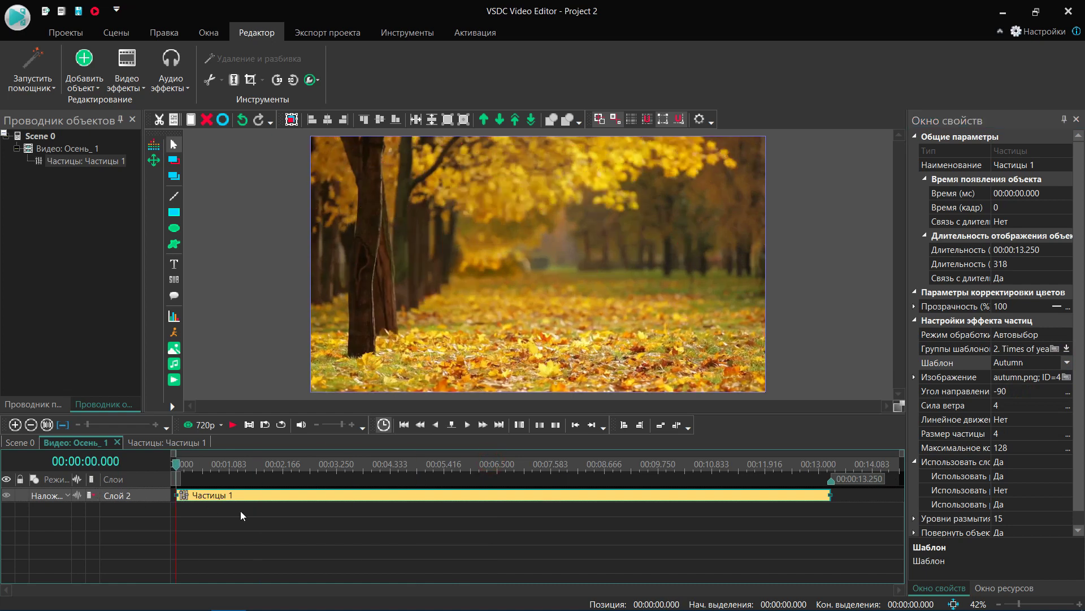
pyautogui.click(232, 425)
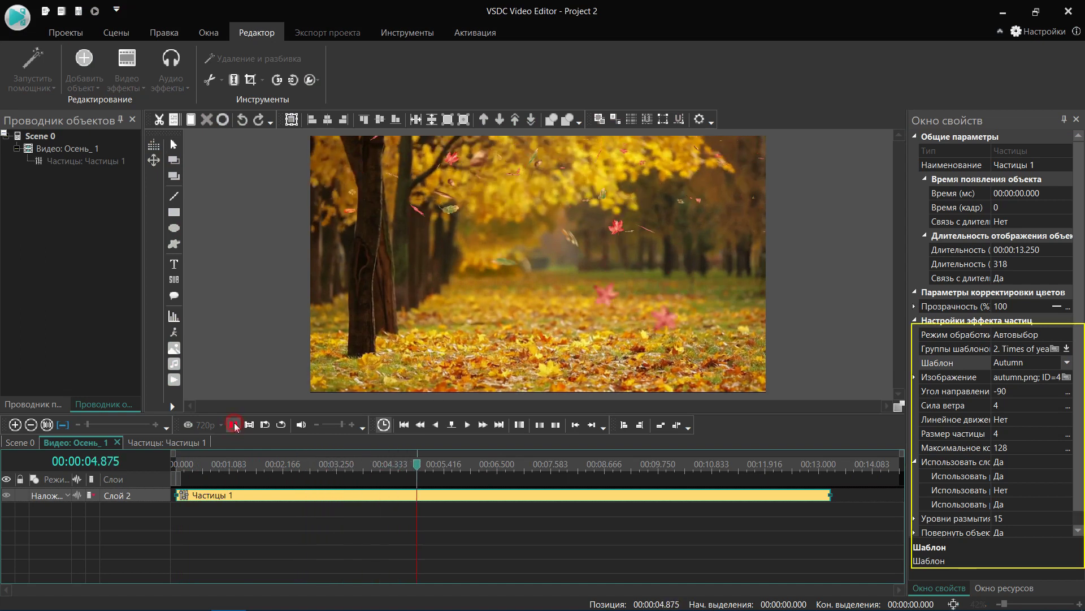
# Step: Stop the running preview, set the particle effect's wind direction angle to 0, and preview the effect again
pyautogui.click(415, 529)
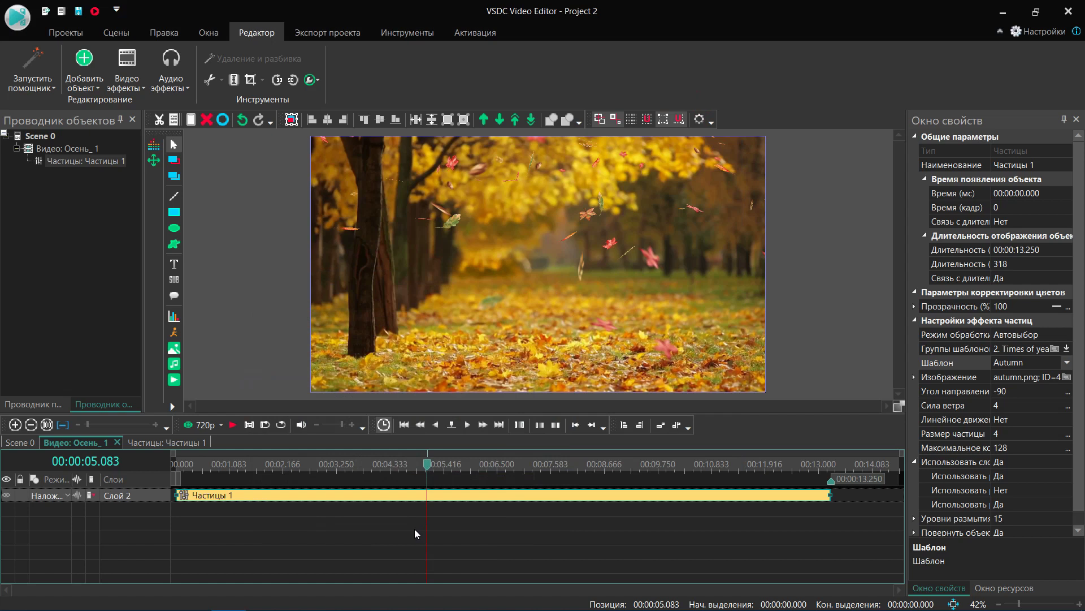
pyautogui.click(1020, 392)
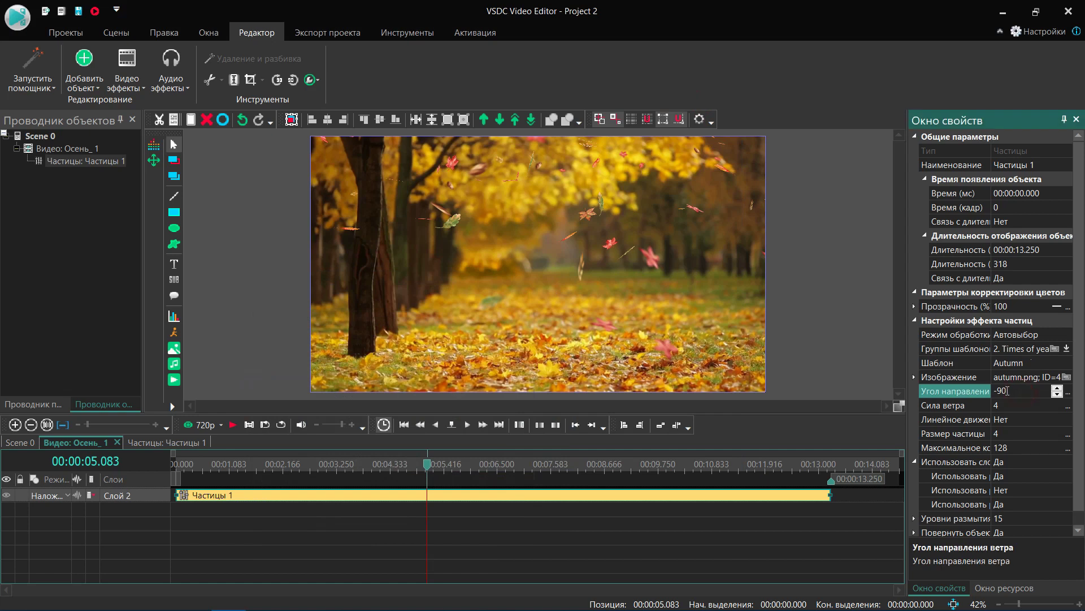
pyautogui.write('0')
pyautogui.click(233, 424)
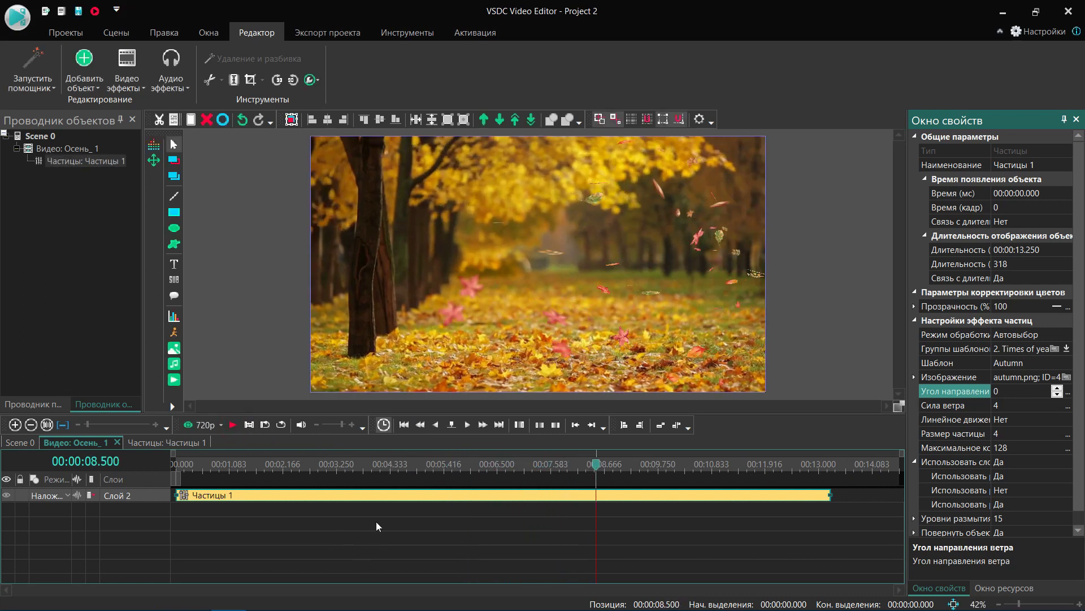
# Step: Set the particle effect's wind strength to 40 and preview the falling leaves
pyautogui.click(999, 407)
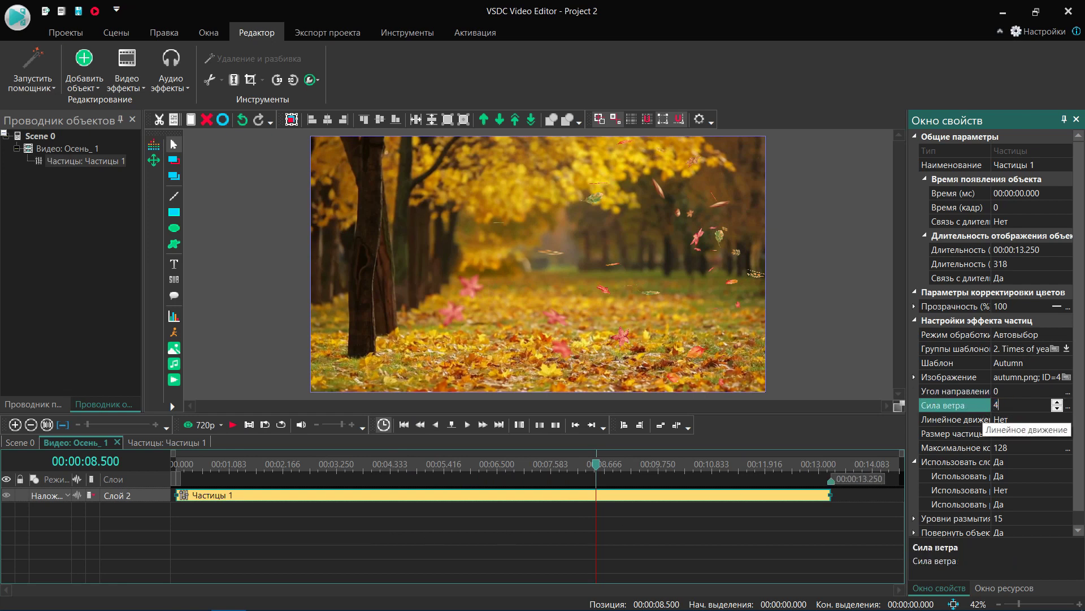
pyautogui.write('40')
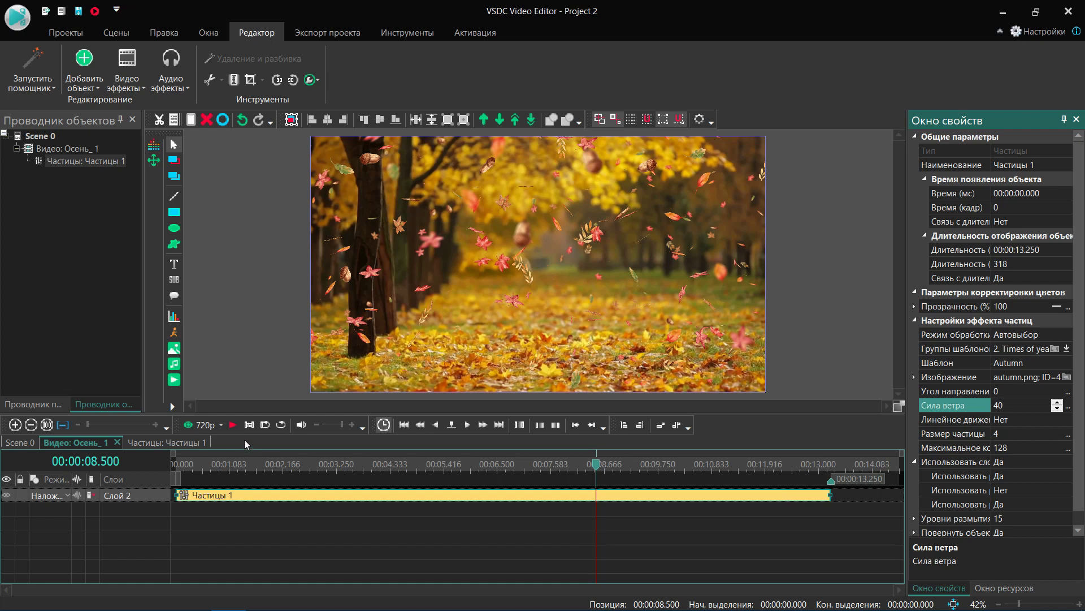
pyautogui.click(233, 425)
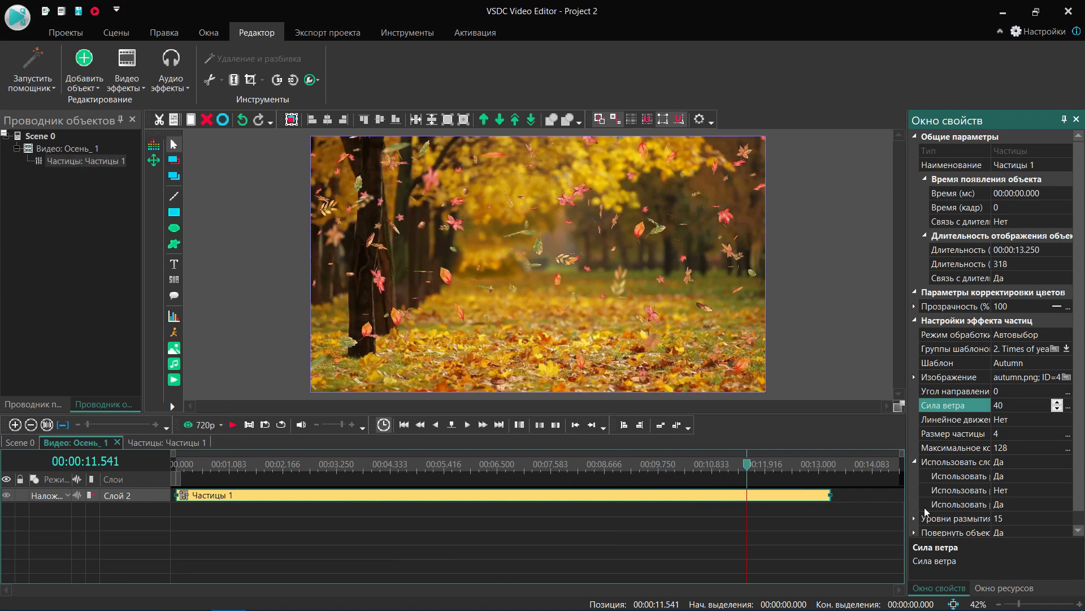
pyautogui.click(954, 421)
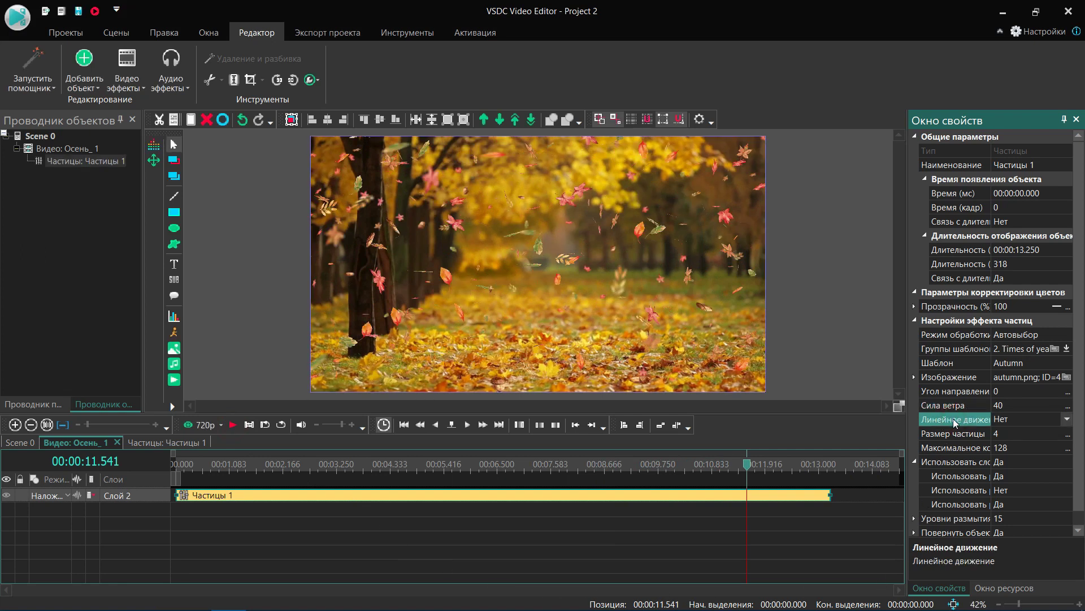
pyautogui.click(1068, 424)
pyautogui.click(1068, 424)
# Step: Set the particle size to 20 in the particle effect settings
pyautogui.click(940, 437)
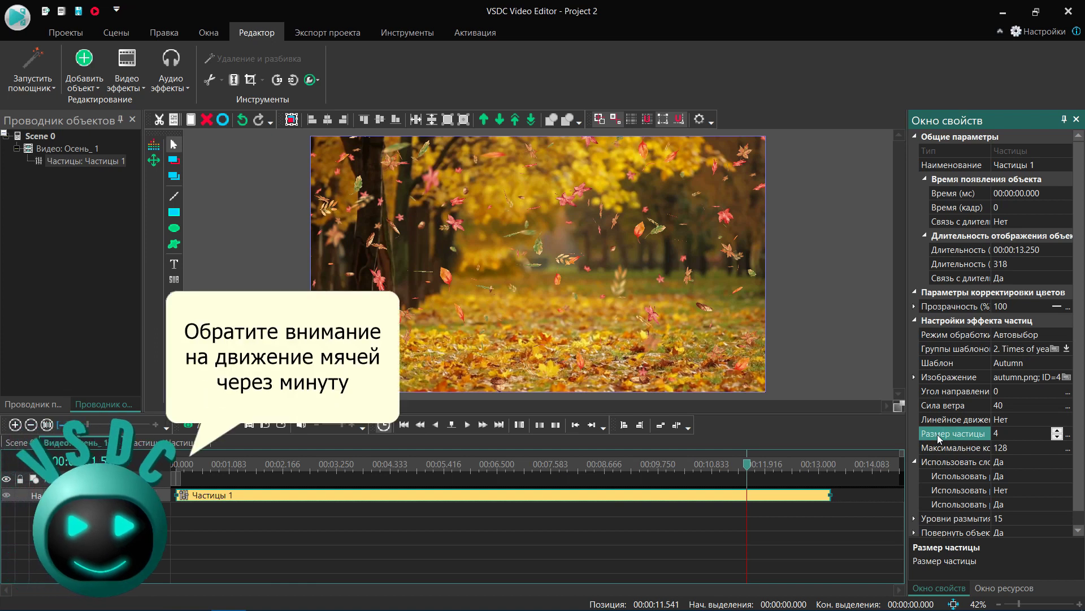
pyautogui.click(1005, 438)
pyautogui.press('BackSpace')
pyautogui.write('20')
pyautogui.press('Return')
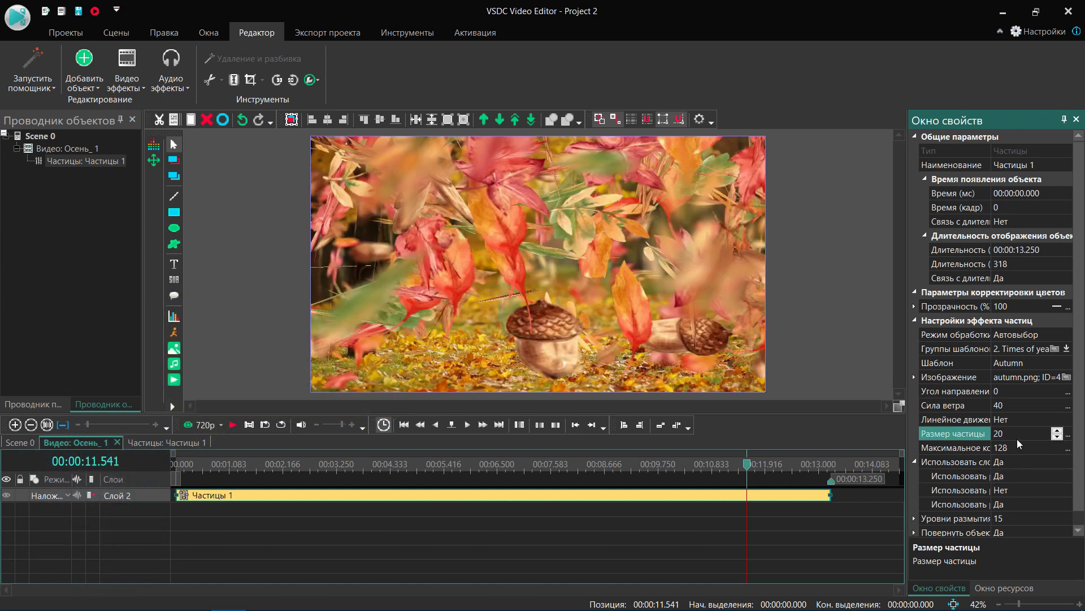
# Step: Set the particle size back to 4
pyautogui.click(999, 433)
pyautogui.write('4')
pyautogui.press('Return')
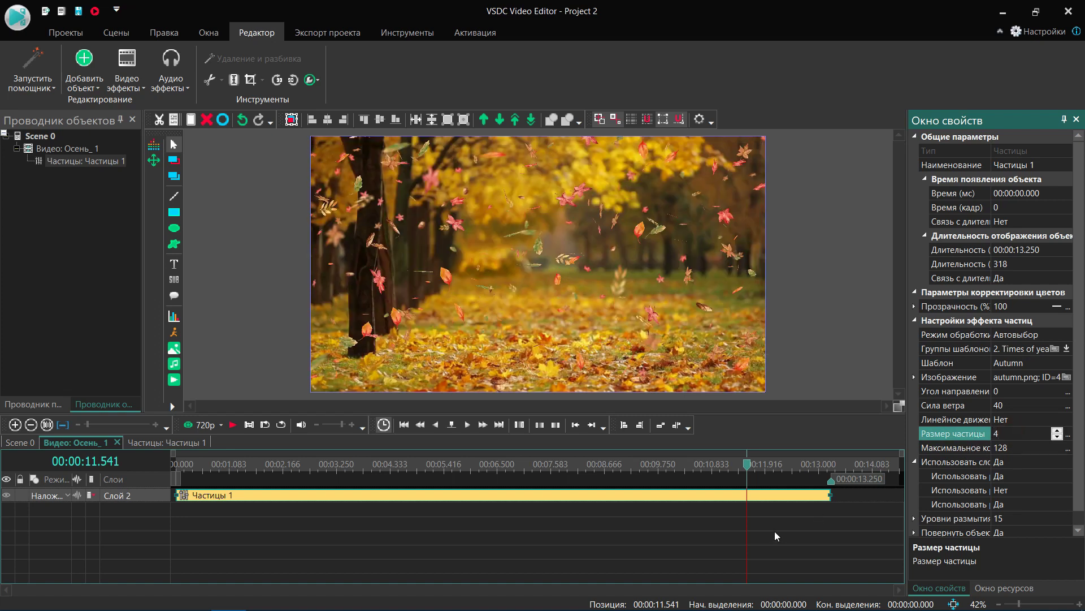
# Step: Set the maximum number of particles to 20, preview the effect, and move the playhead near the start of the timeline
pyautogui.click(1018, 447)
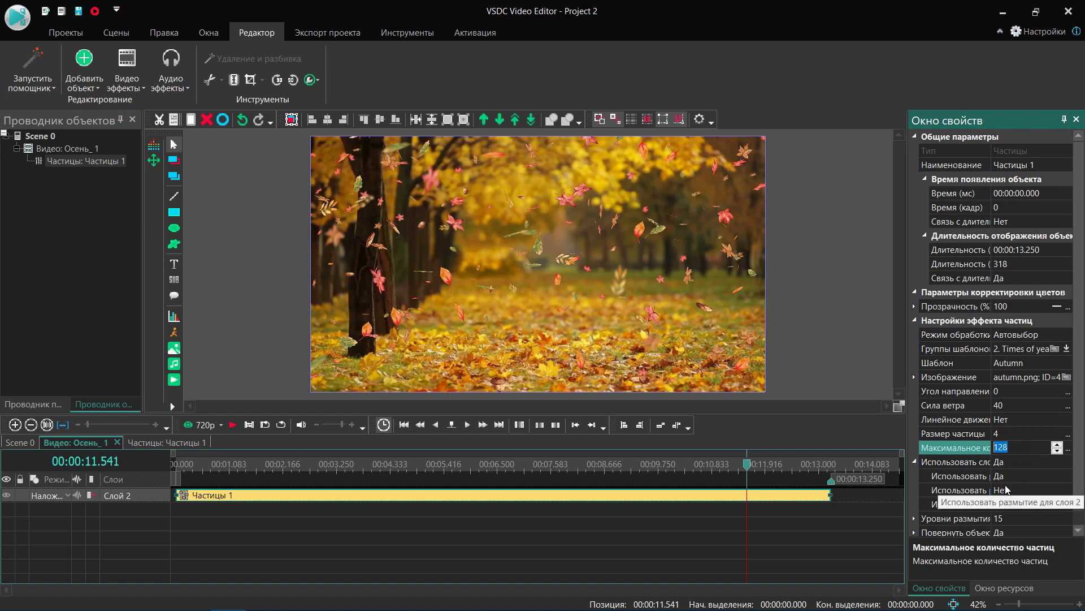
pyautogui.write('20')
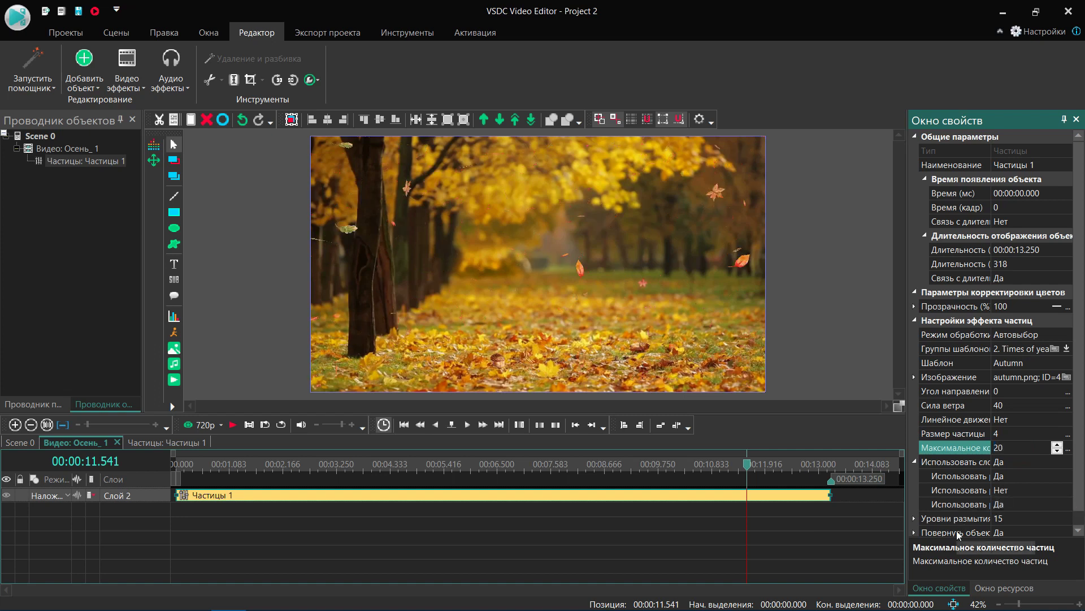
pyautogui.click(232, 425)
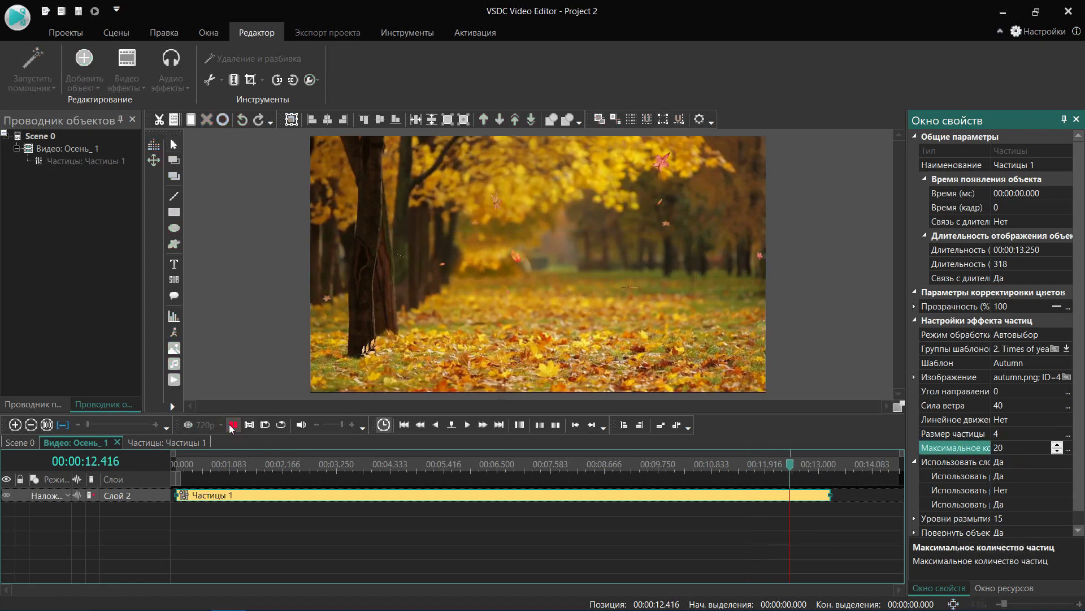
pyautogui.click(217, 465)
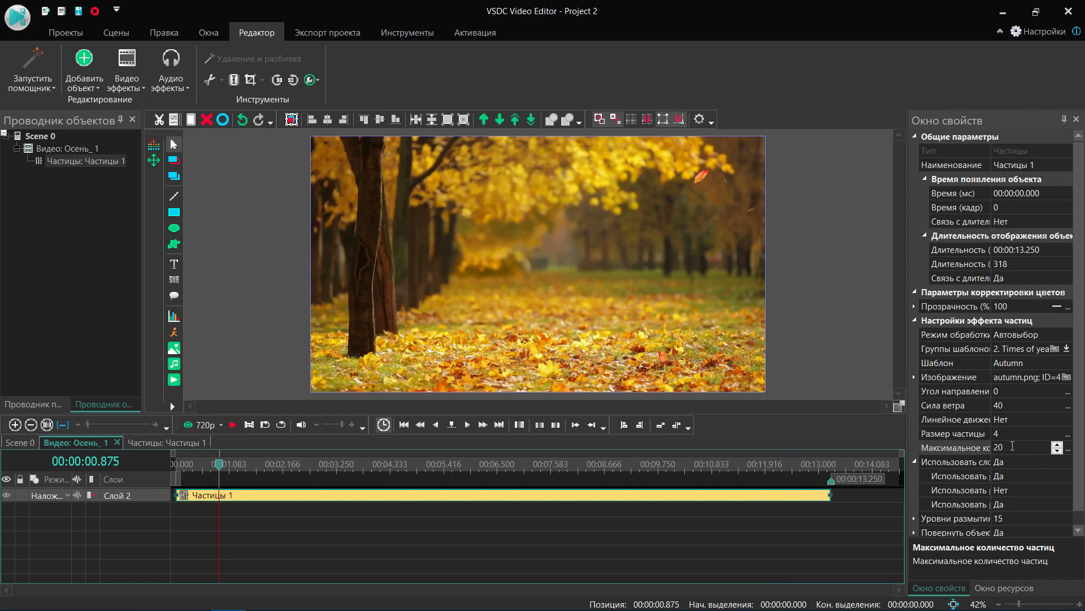
# Step: Set the maximum number of particles back to 128
pyautogui.click(976, 446)
pyautogui.write('128')
pyautogui.press('Return')
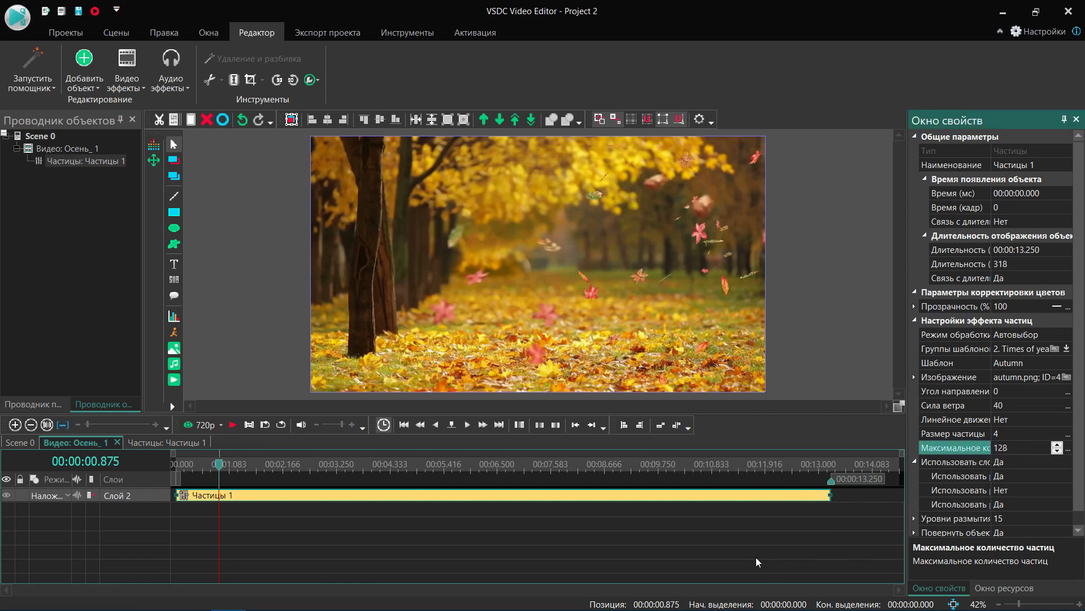
# Step: Turn off the use of layers for the particle effect and turn it back on
pyautogui.click(931, 462)
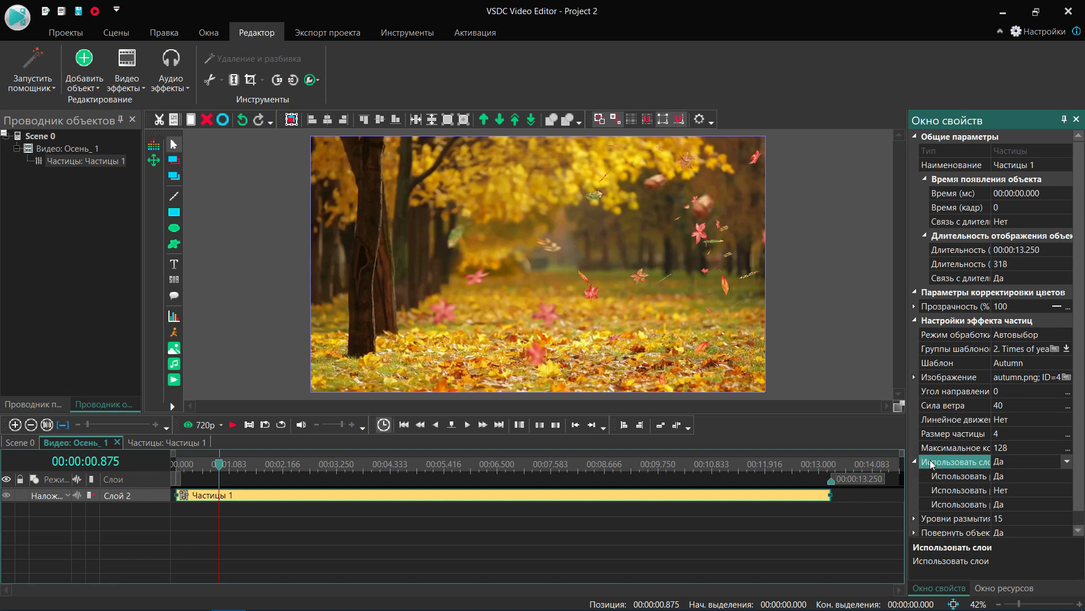
pyautogui.click(1068, 465)
pyautogui.click(1019, 489)
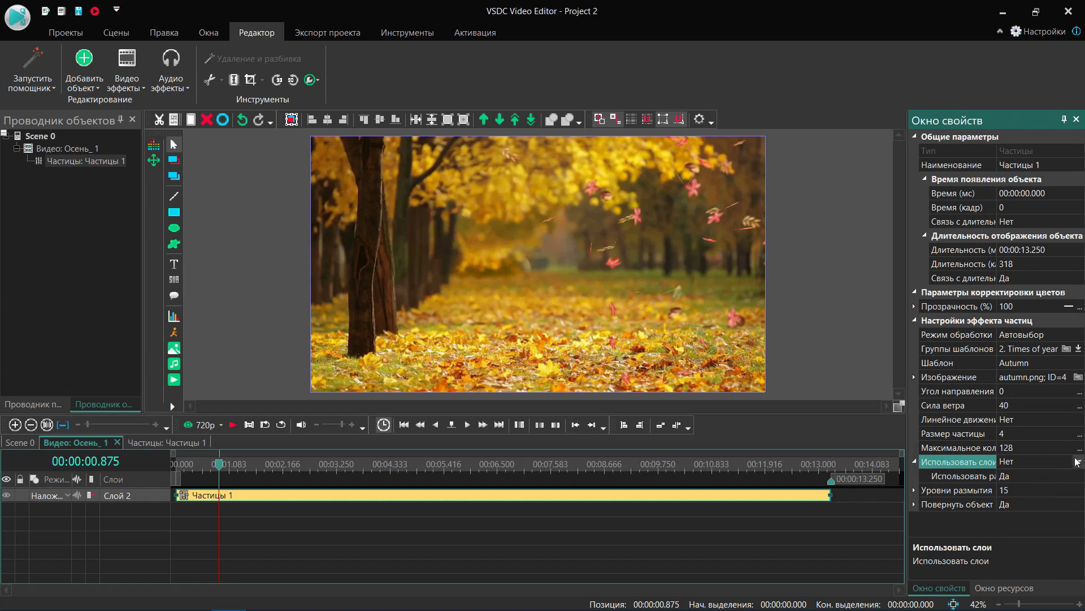
pyautogui.click(1076, 462)
pyautogui.click(1015, 477)
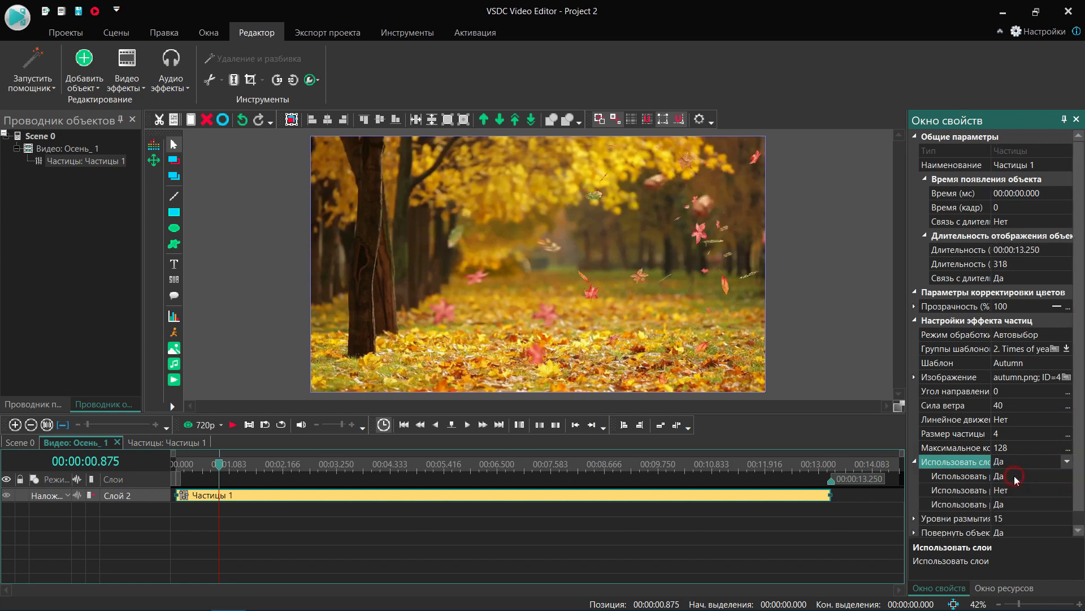
# Step: Examine the particle effect's blur levels and object rotation settings, including the X, Y and Z axes of Layer 1
pyautogui.click(958, 522)
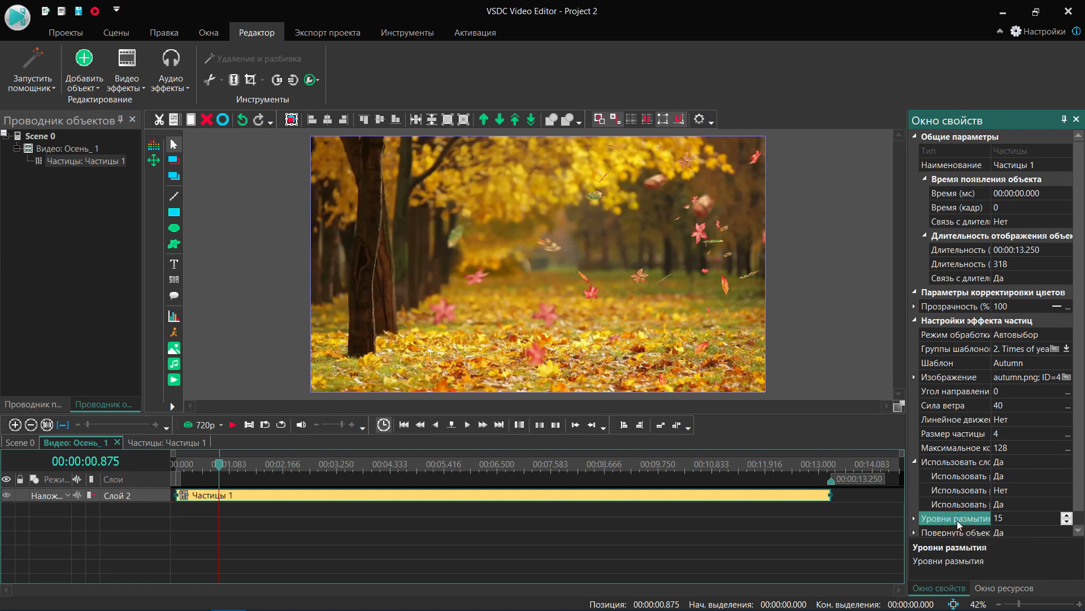
pyautogui.click(939, 530)
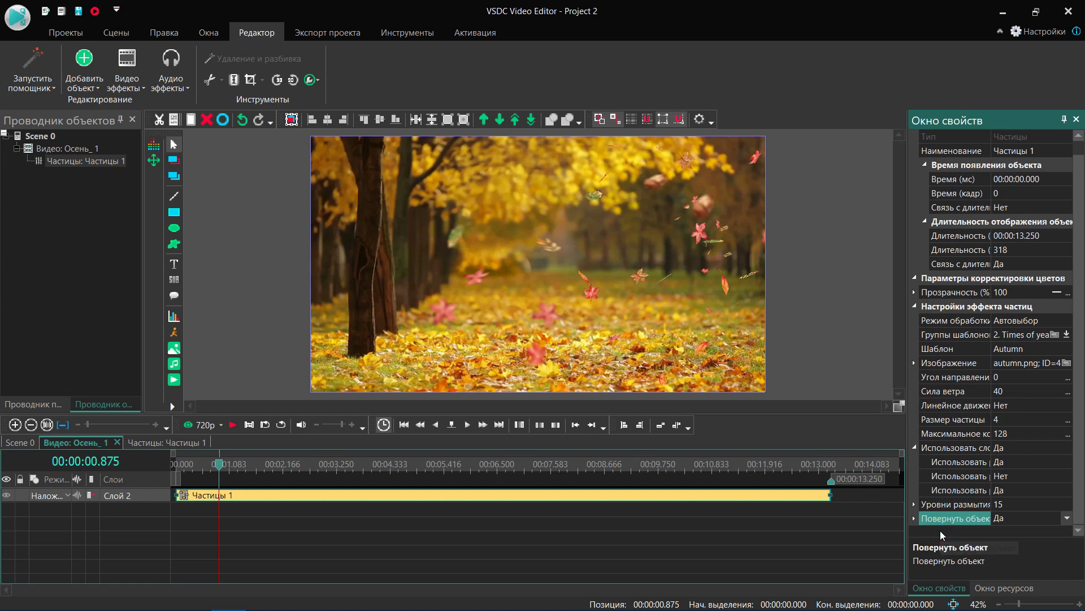
pyautogui.click(915, 518)
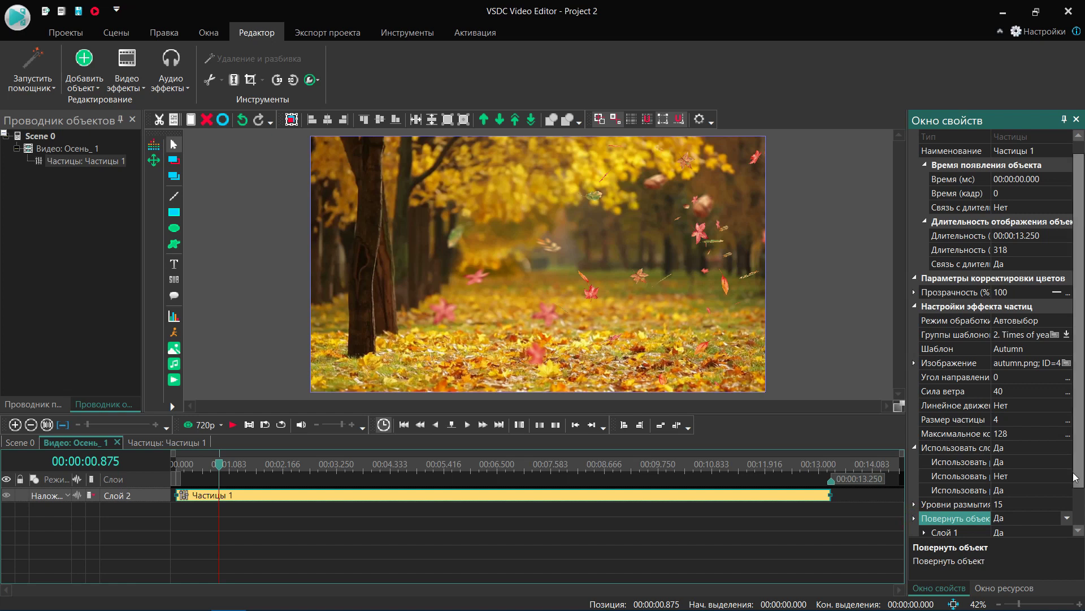
pyautogui.scroll(-1, 1081, 509)
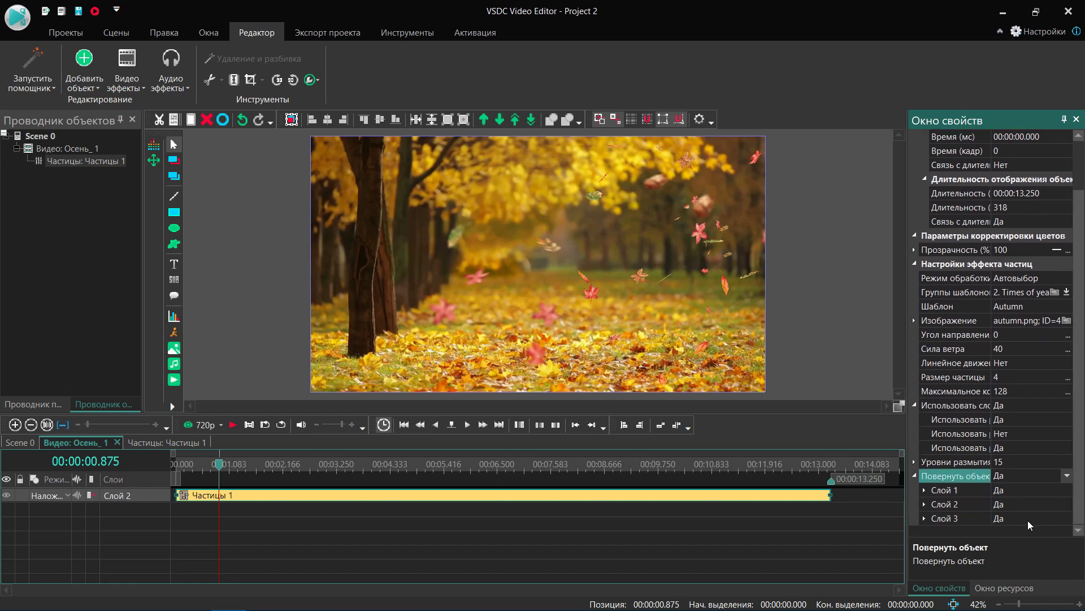
pyautogui.click(924, 491)
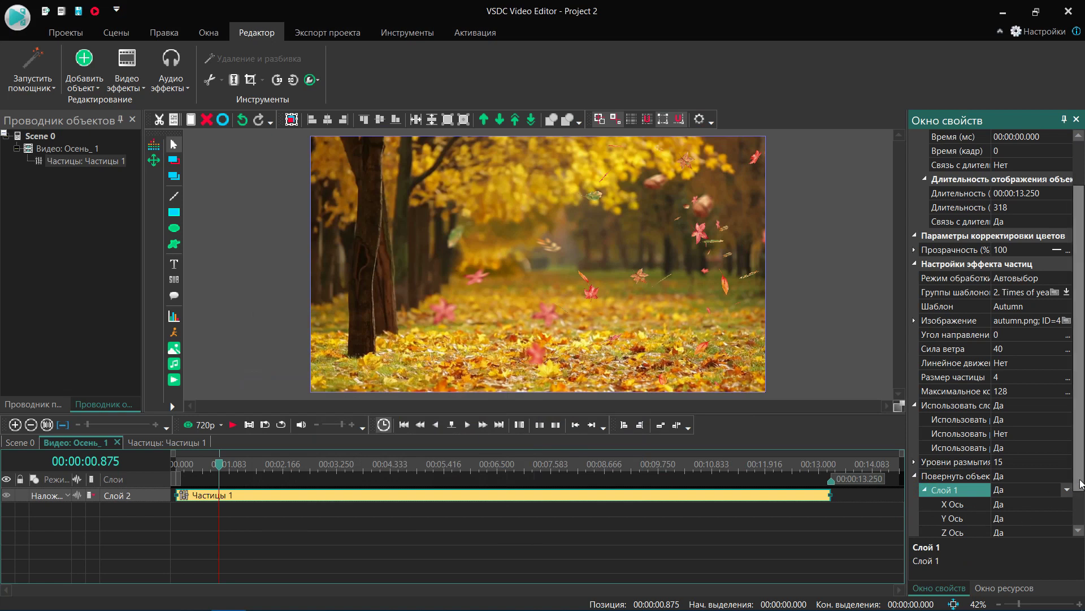
pyautogui.moveTo(1081, 483); pyautogui.dragTo(1081, 544)
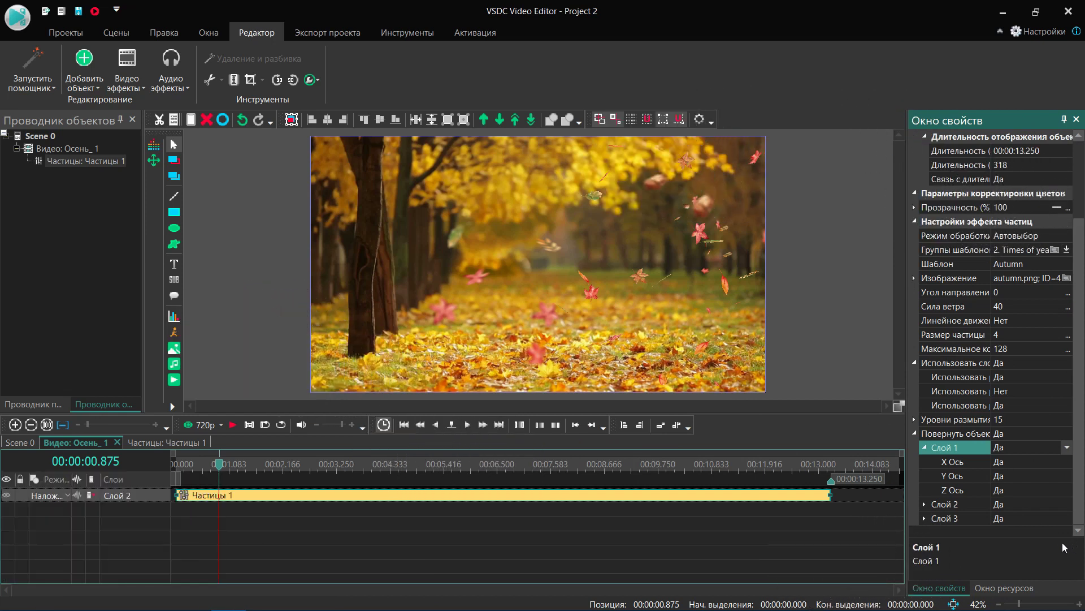
pyautogui.moveTo(1081, 500); pyautogui.dragTo(1081, 423)
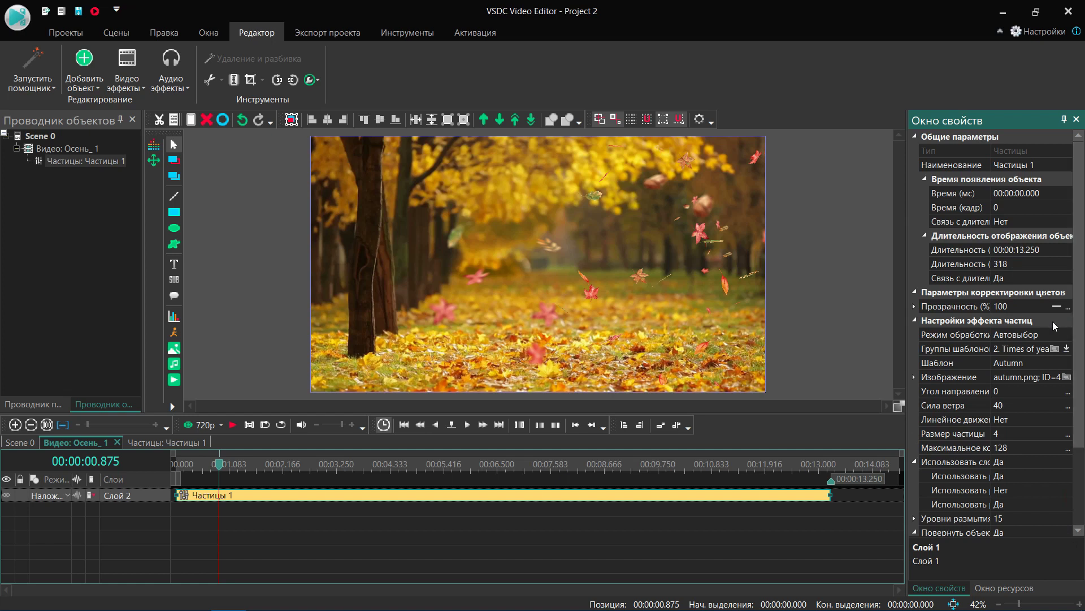
# Step: Replace the particle image with Новый логотип с улыбкой.png and keep it selected among the loaded images
pyautogui.click(963, 381)
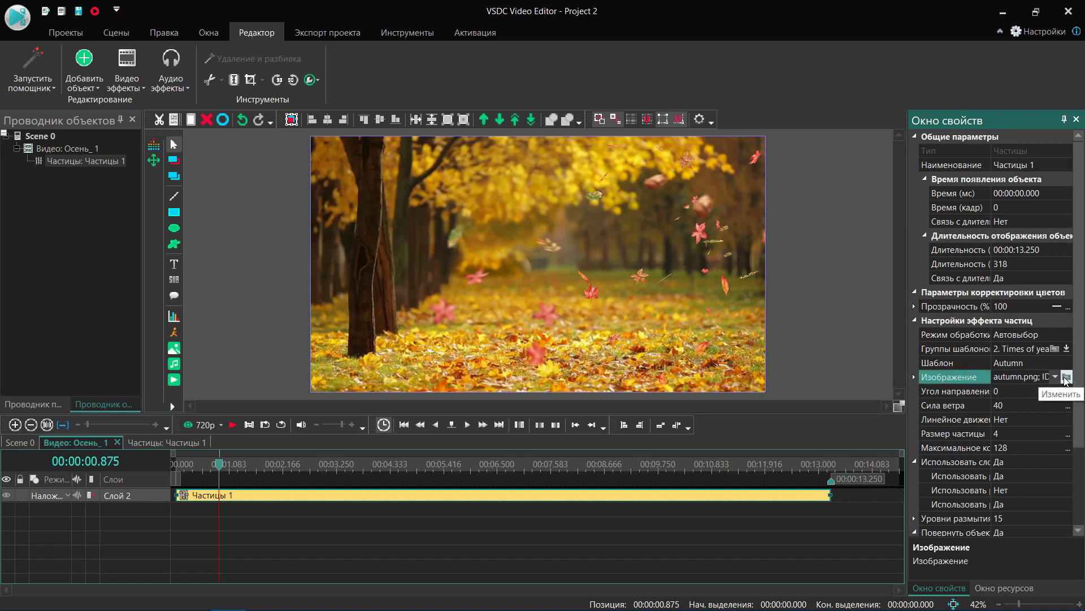
pyautogui.click(1067, 377)
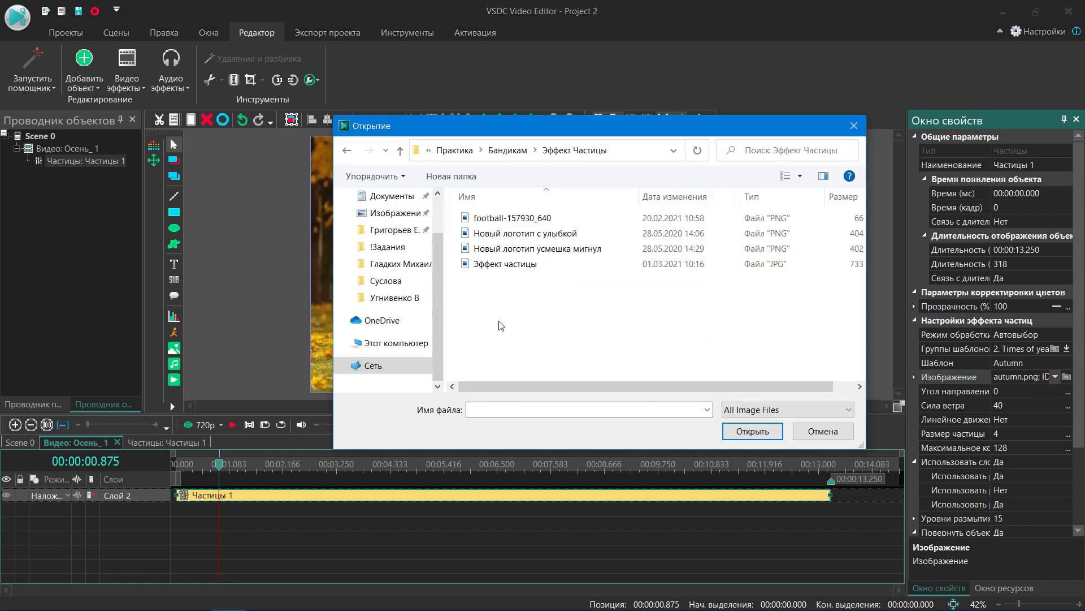
pyautogui.click(511, 234)
pyautogui.click(750, 432)
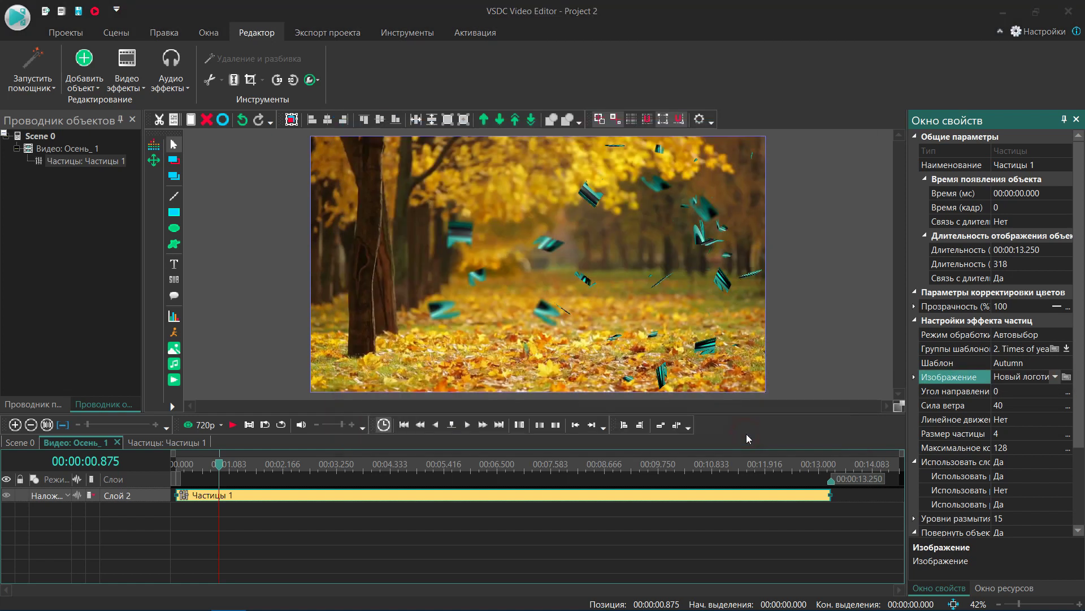
pyautogui.click(1055, 377)
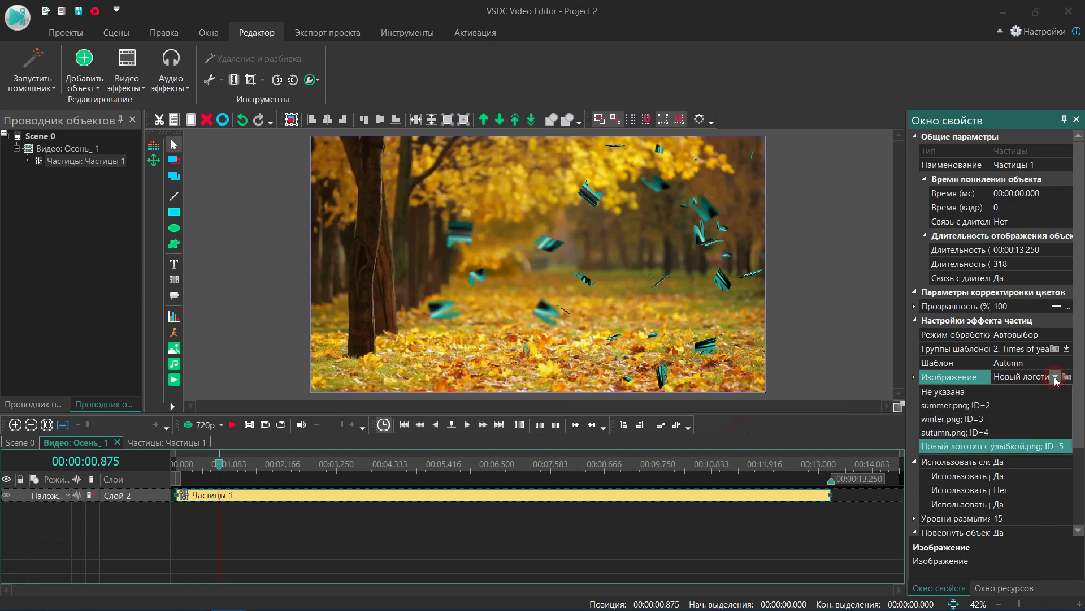
pyautogui.click(1009, 446)
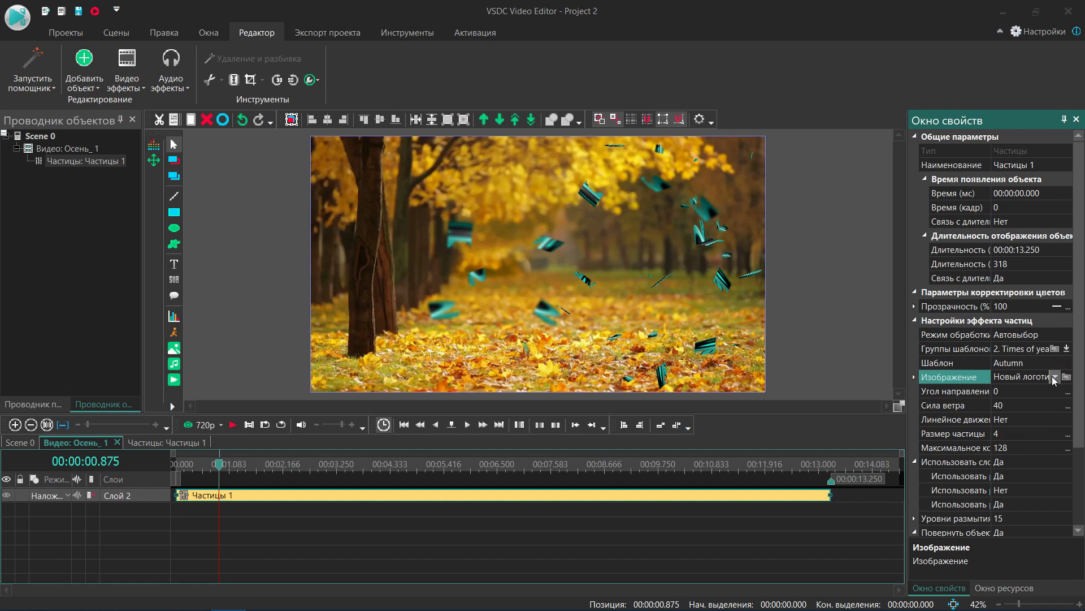
# Step: Set the particle image's maximum number of objects to 1 and preview the effect
pyautogui.click(914, 377)
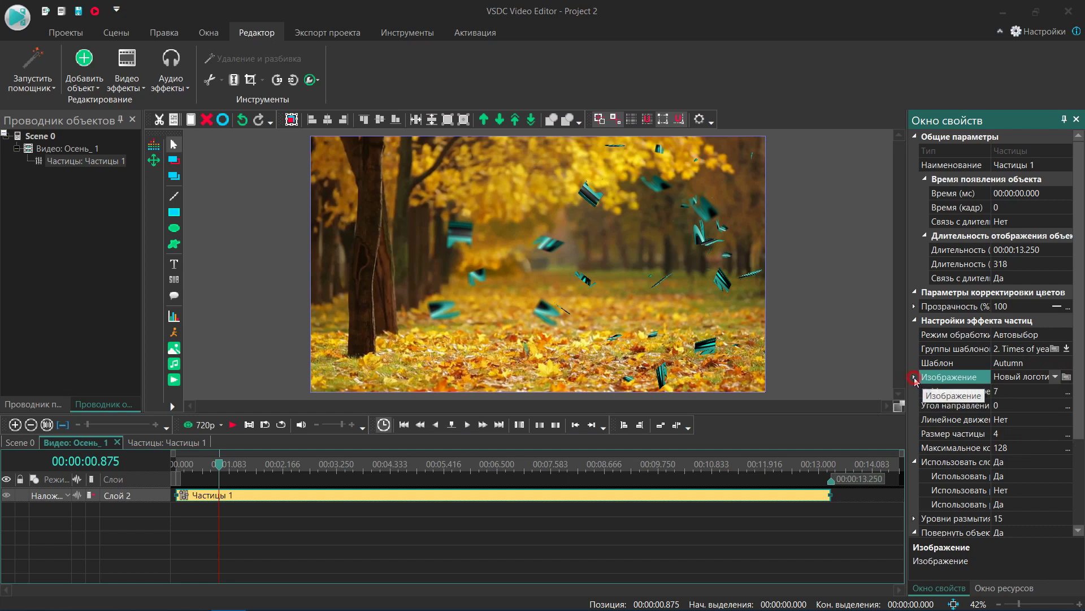
pyautogui.click(1005, 393)
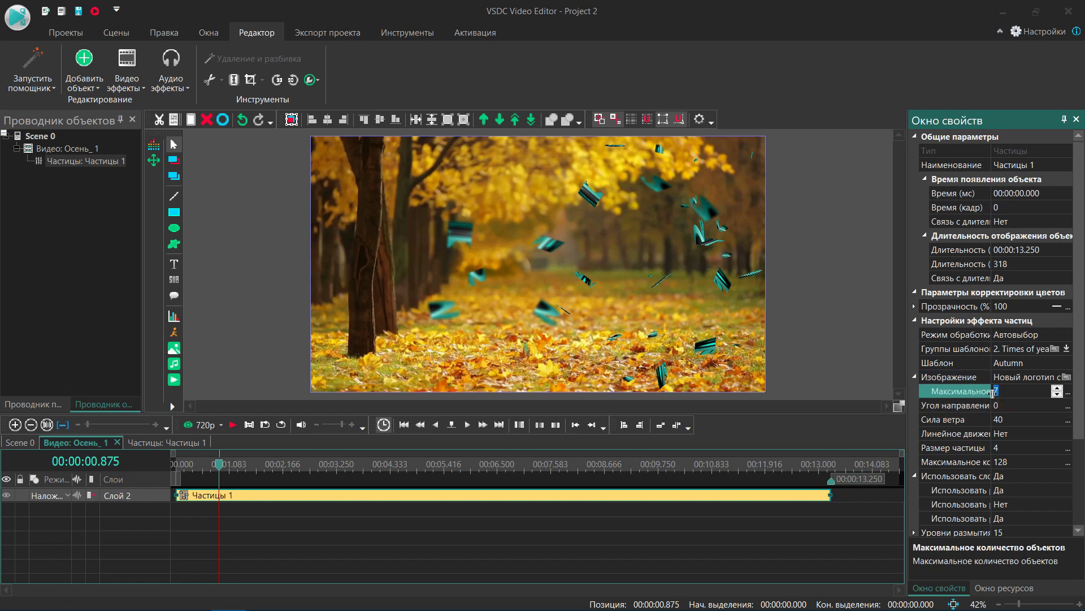
pyautogui.write('1')
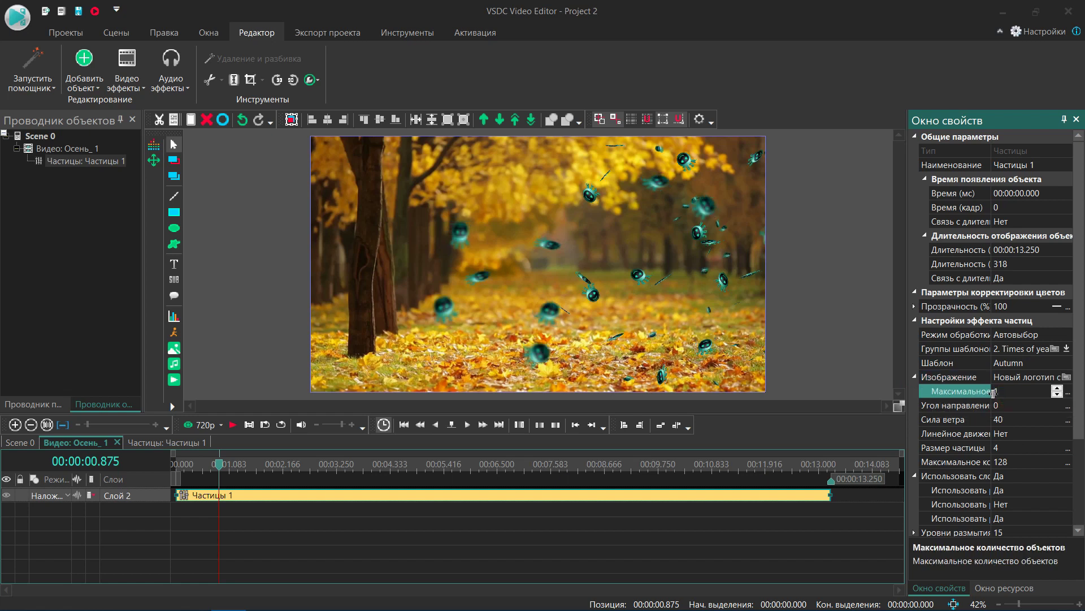
pyautogui.click(232, 428)
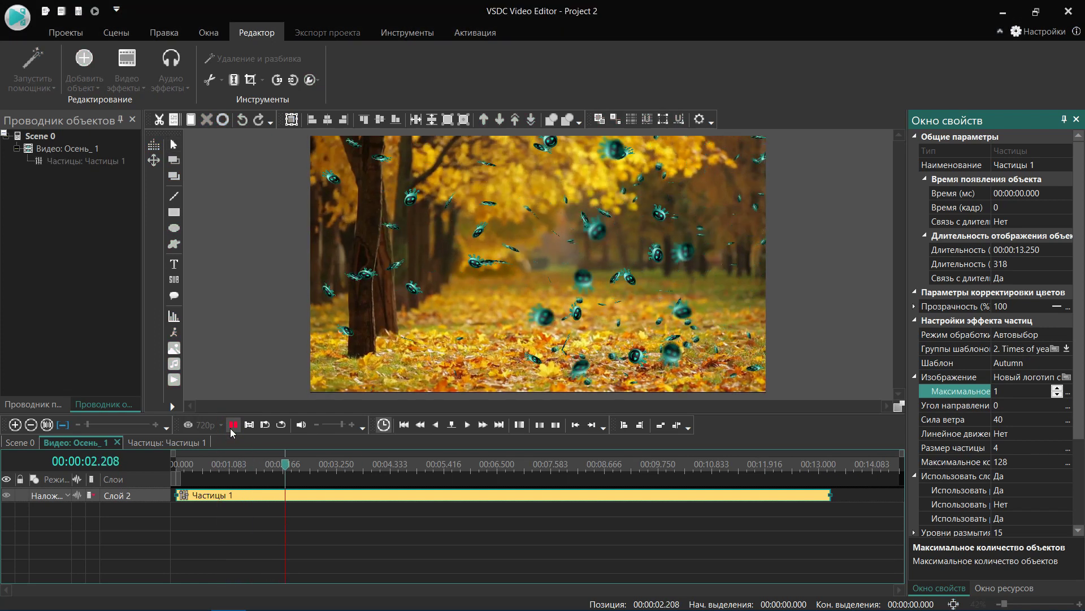
pyautogui.click(232, 427)
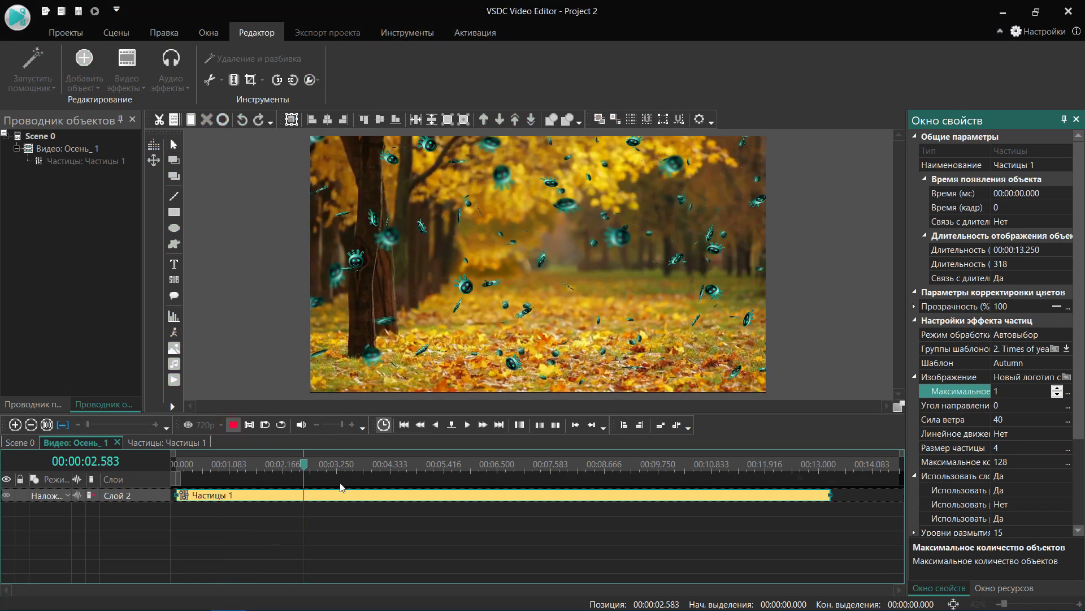
# Step: Set the particle effect's wind strength to 10 and its particle size to 10
pyautogui.click(1012, 419)
pyautogui.doubleClick(998, 419)
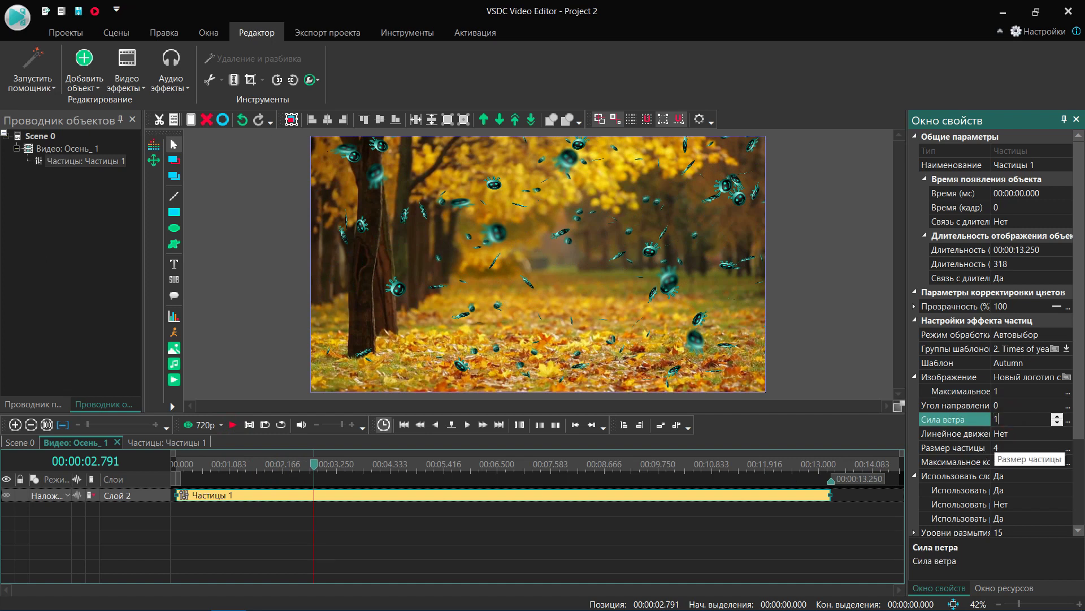
pyautogui.write('10')
pyautogui.press('Return')
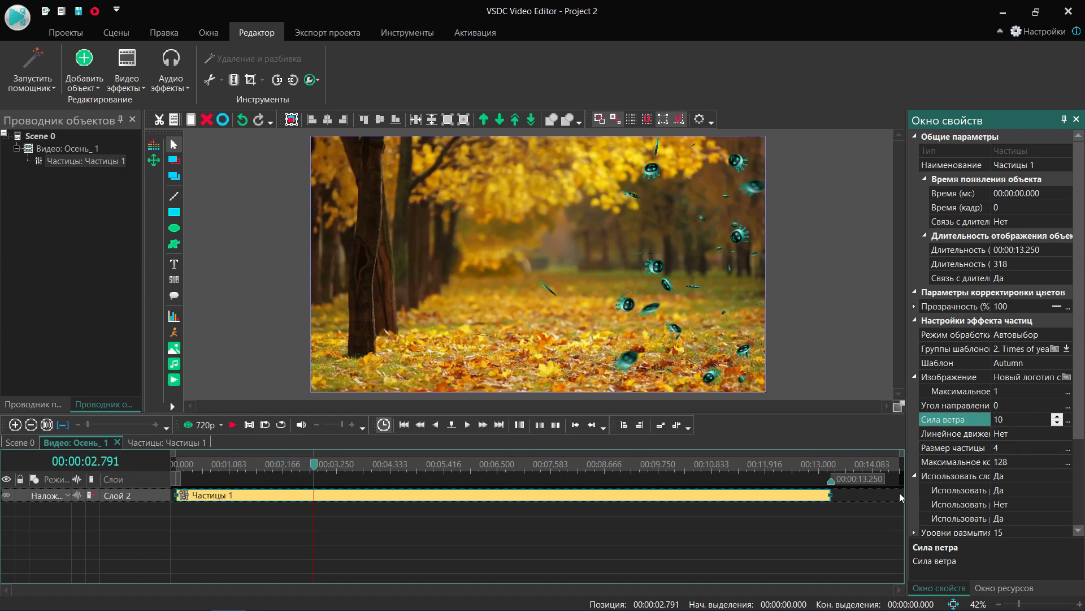
pyautogui.click(1006, 449)
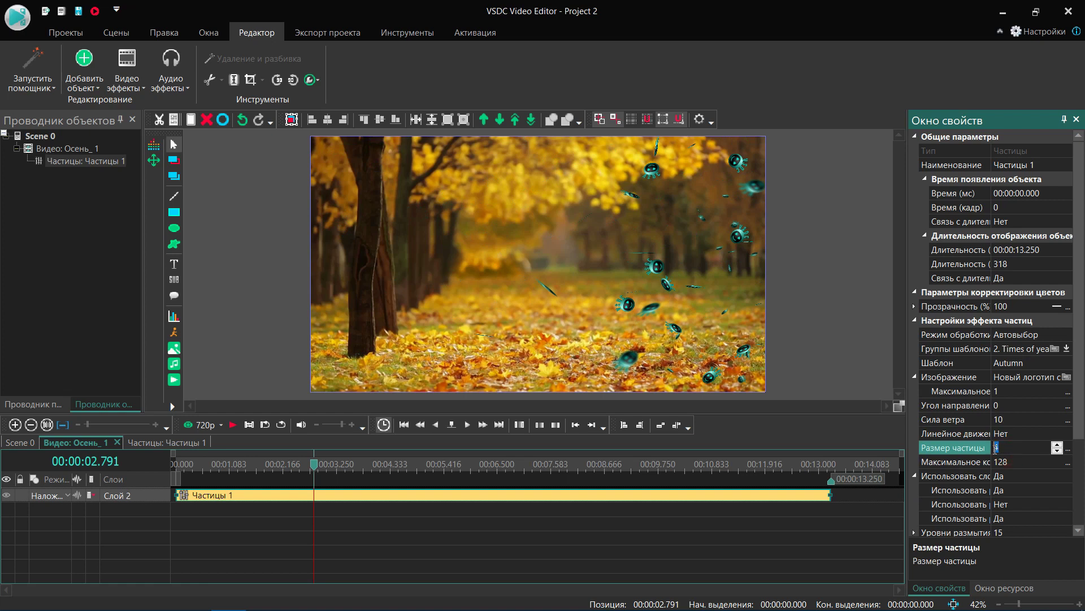
pyautogui.write('10')
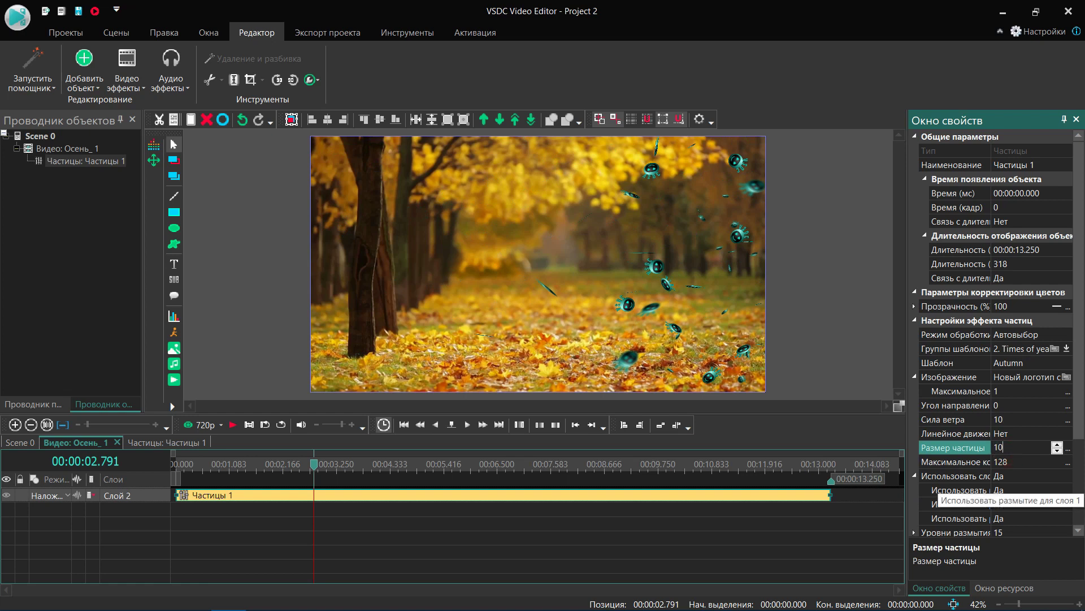
pyautogui.press('Return')
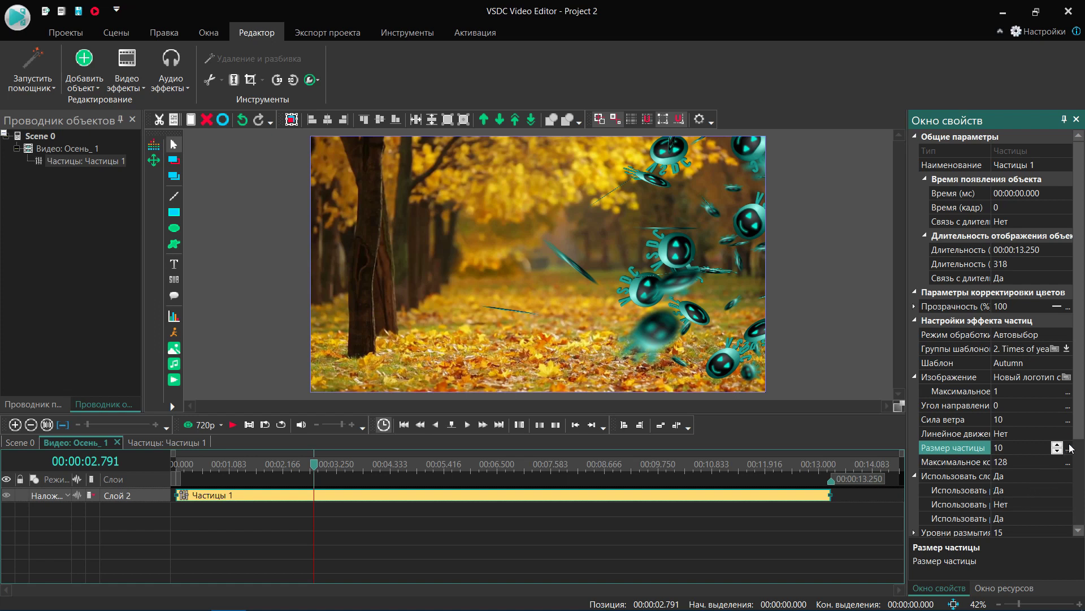
# Step: Set the particle effect's blur levels to 3
pyautogui.scroll(-2, 1082, 496)
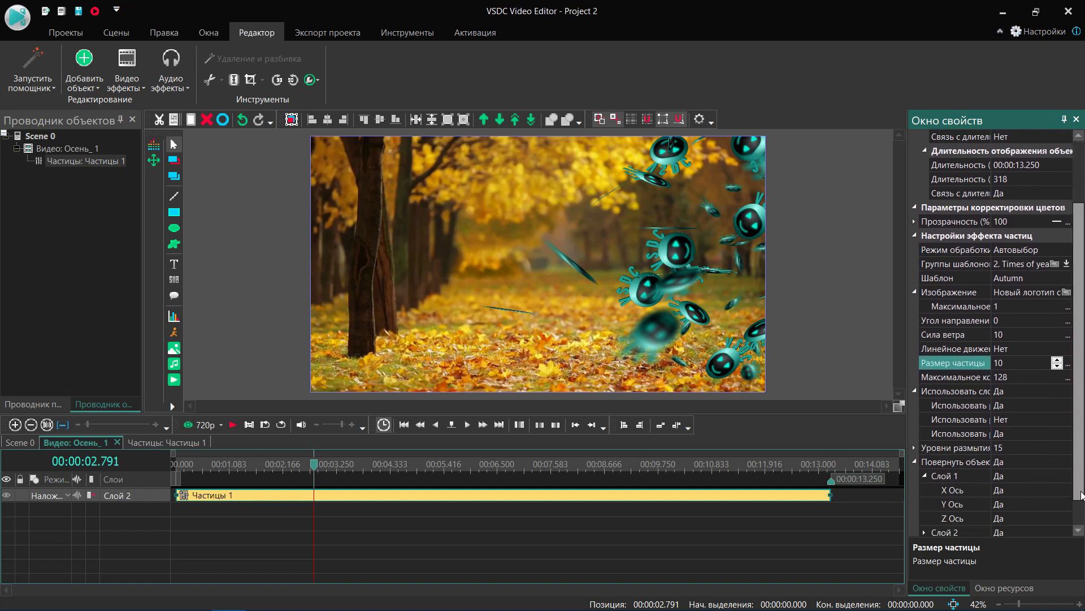
pyautogui.click(1006, 448)
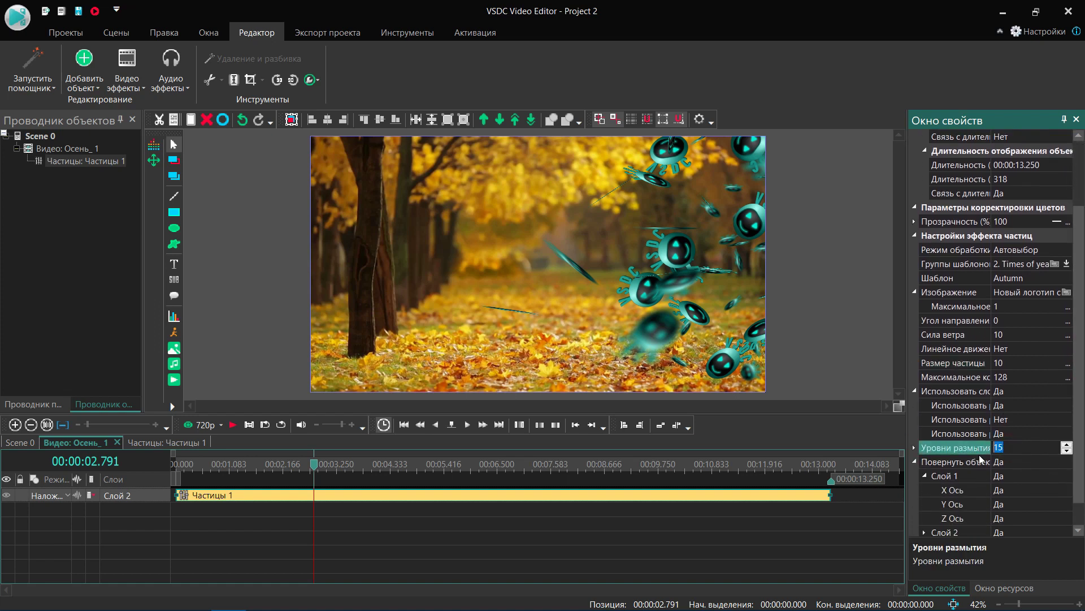
pyautogui.write('3')
pyautogui.press('Return')
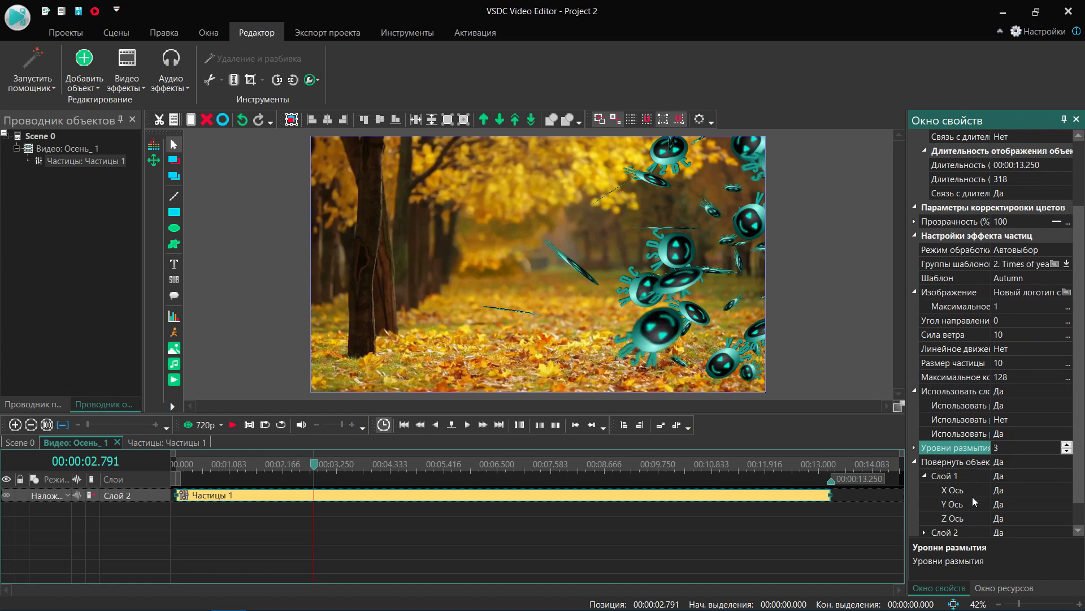
# Step: Turn off object rotation for the particles and preview the effect
pyautogui.click(1022, 462)
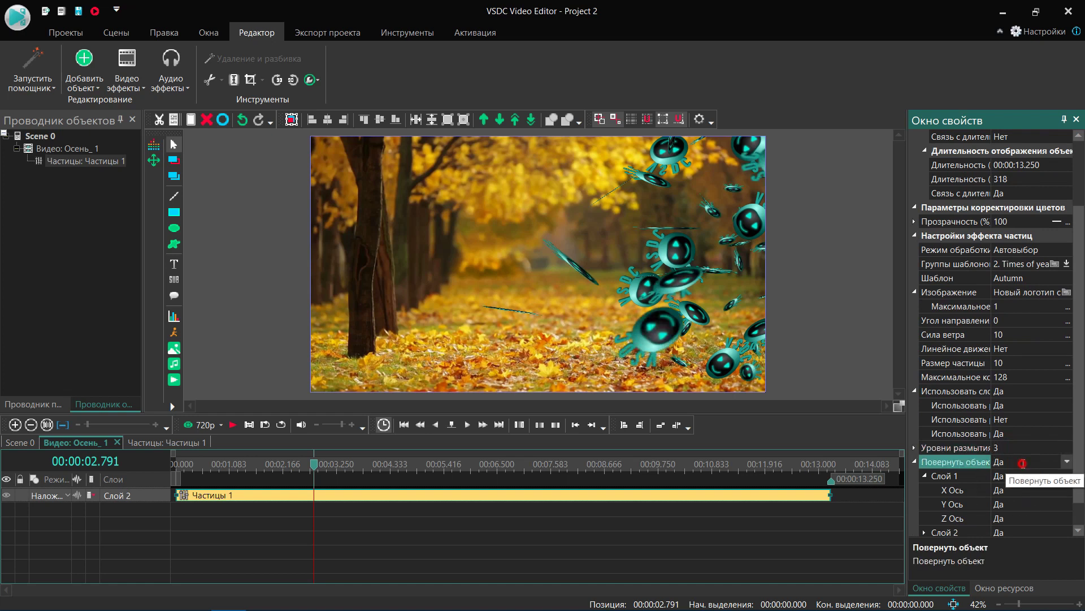
pyautogui.click(1067, 463)
pyautogui.click(1022, 488)
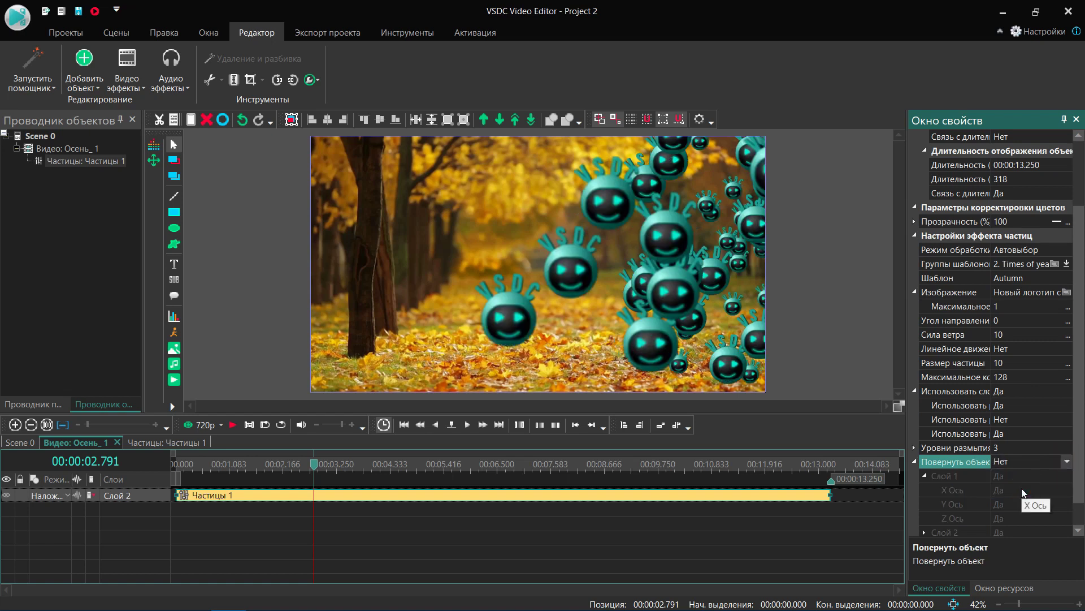
pyautogui.click(916, 462)
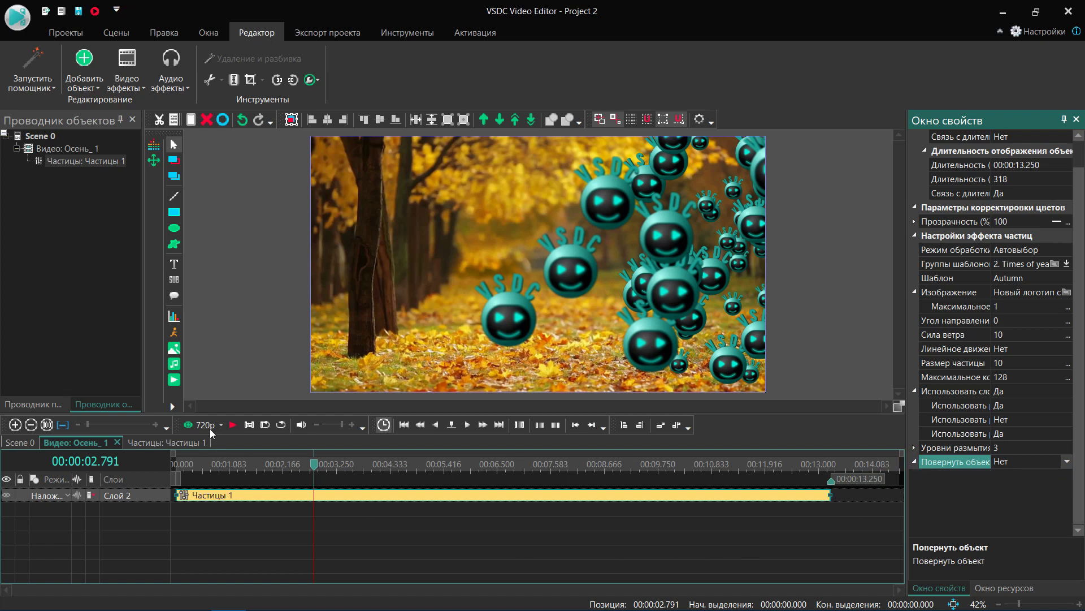
pyautogui.click(232, 424)
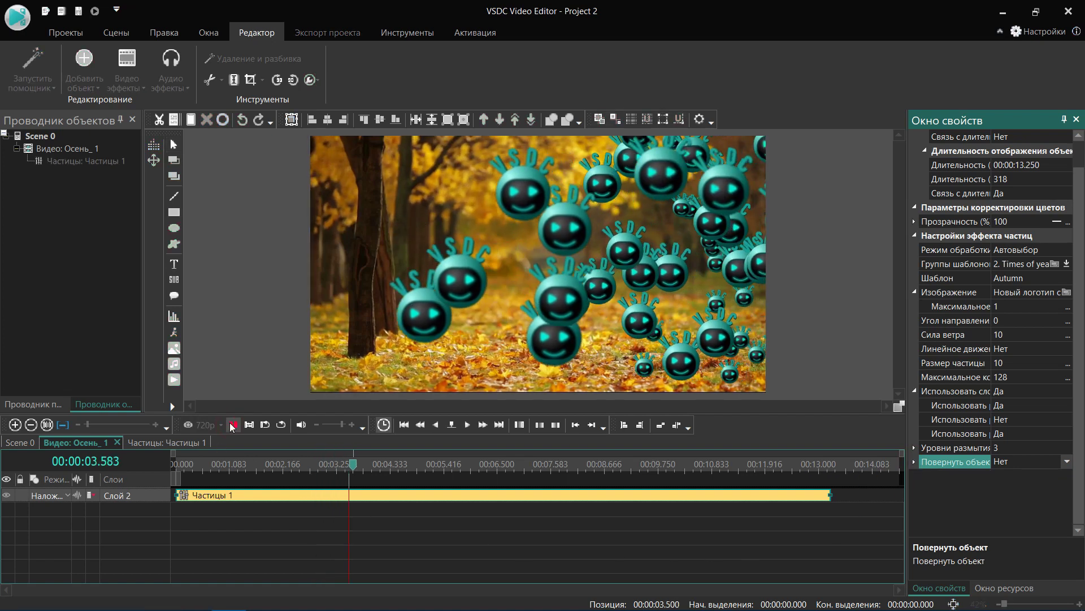